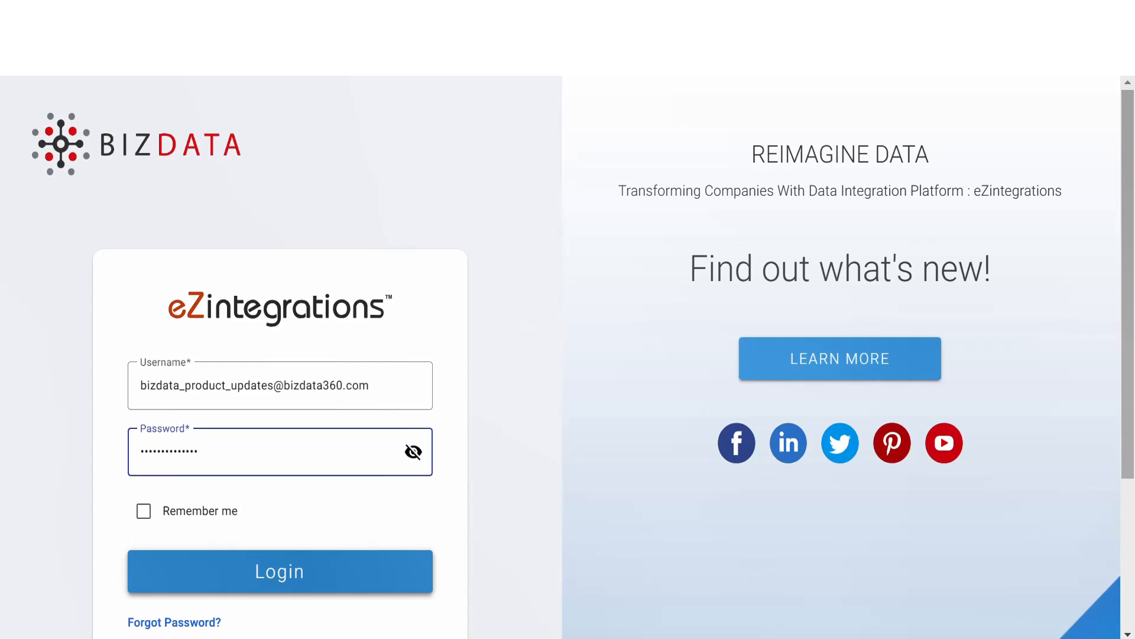
Step: Log in with the prefilled credentials, open the integration bridge list and start a new integration bridge
click(273, 589)
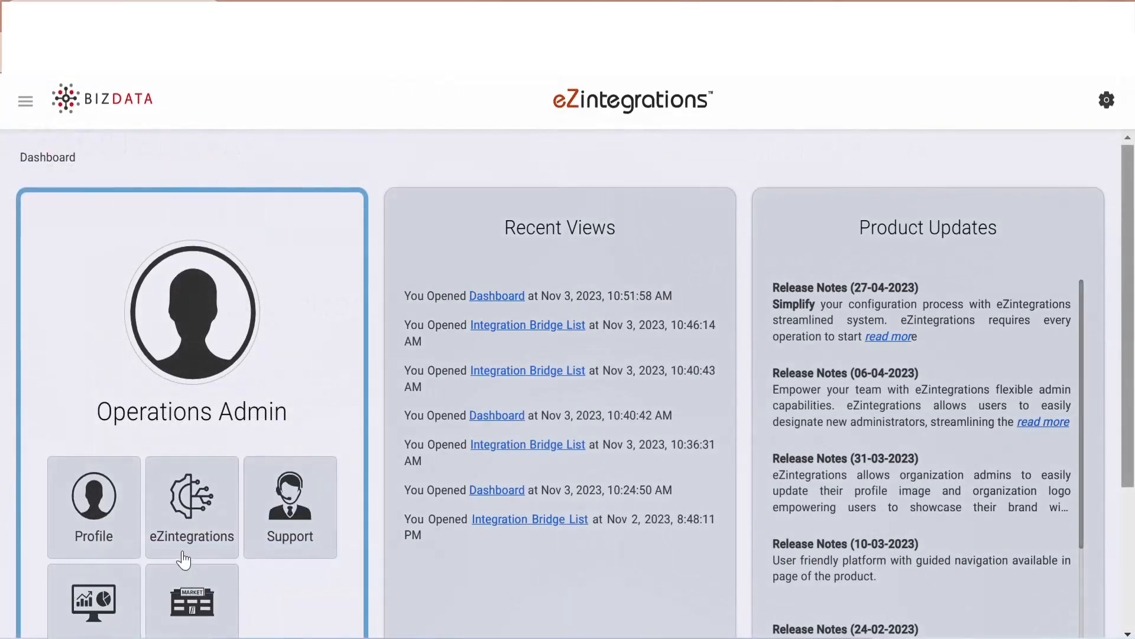
click(191, 556)
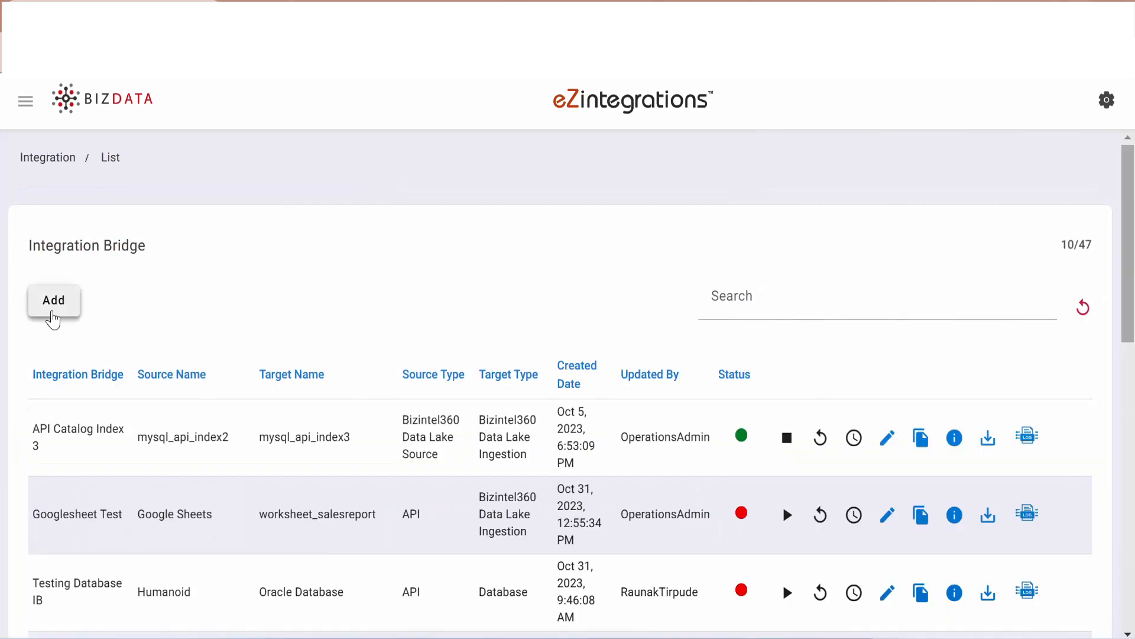
click(52, 314)
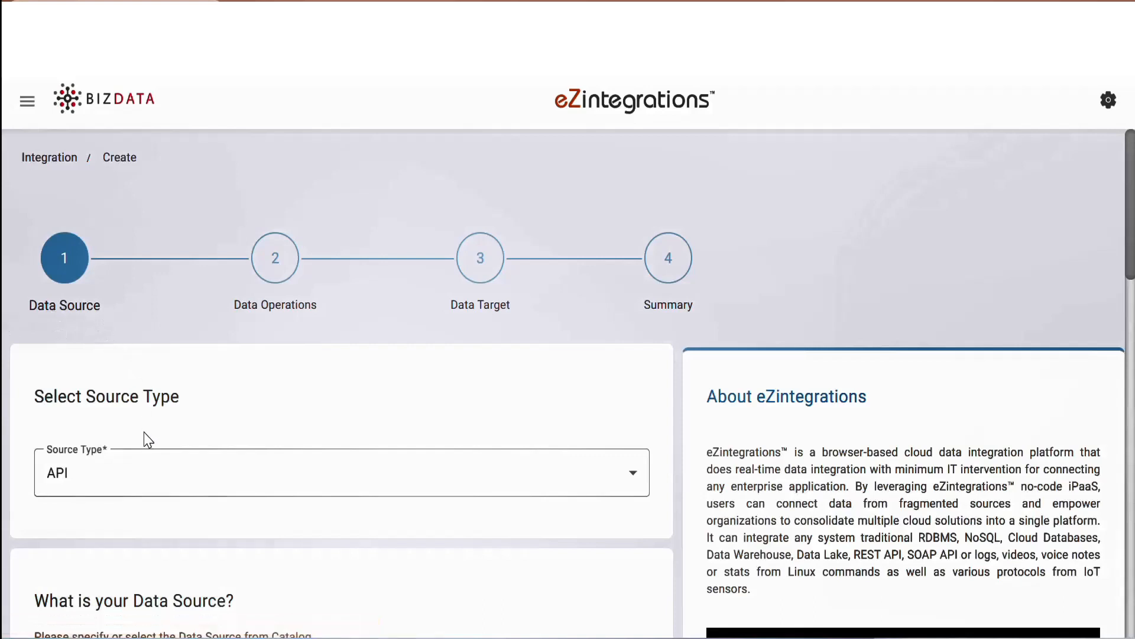
Step: Set the source type to API and choose Google Sheets as the data source product
click(177, 476)
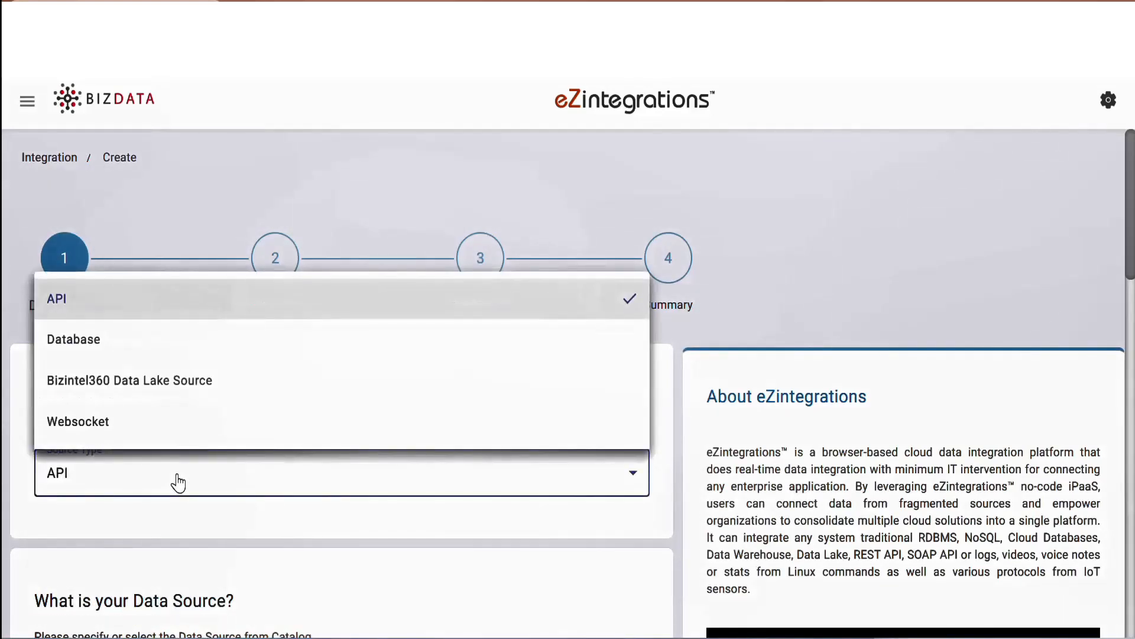
click(176, 298)
scroll(235, 528, down, 5)
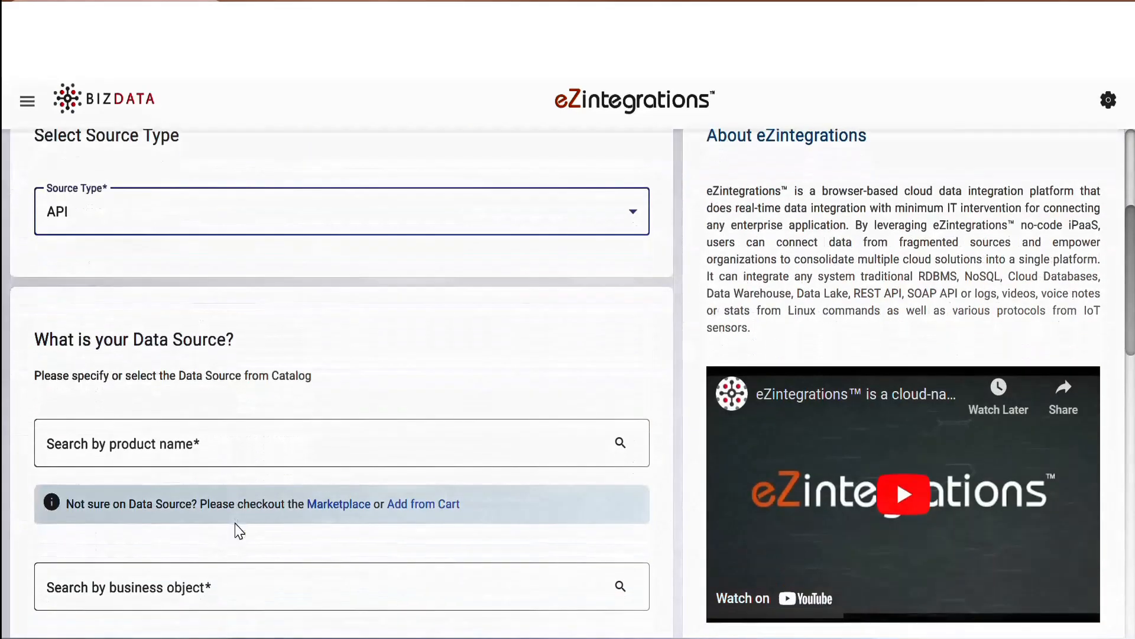
scroll(235, 527, down, 2)
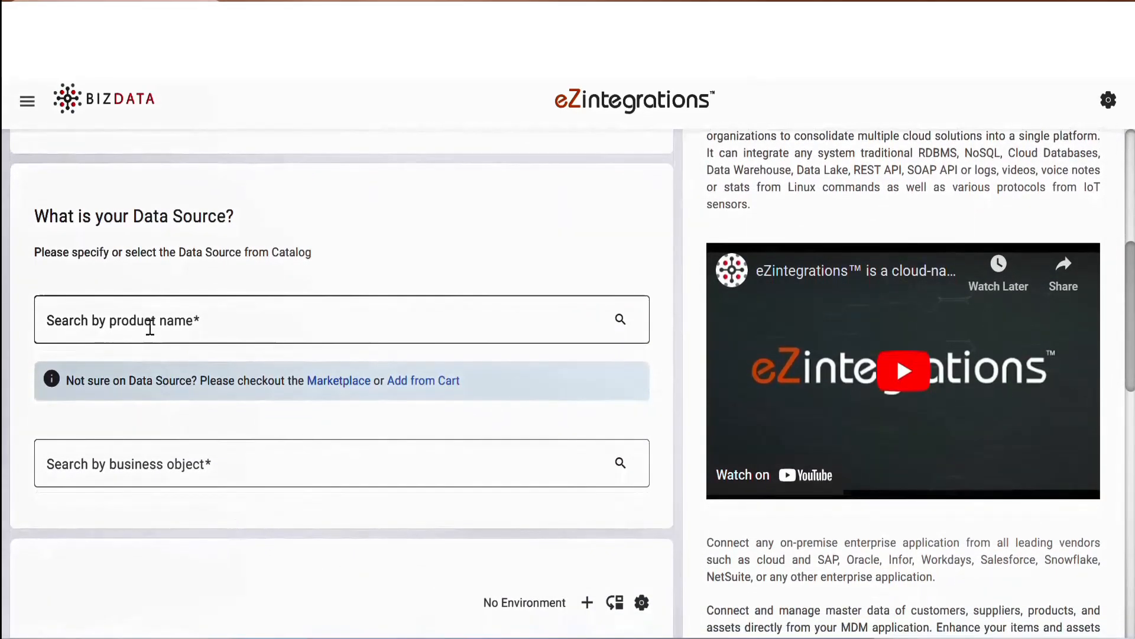
click(150, 327)
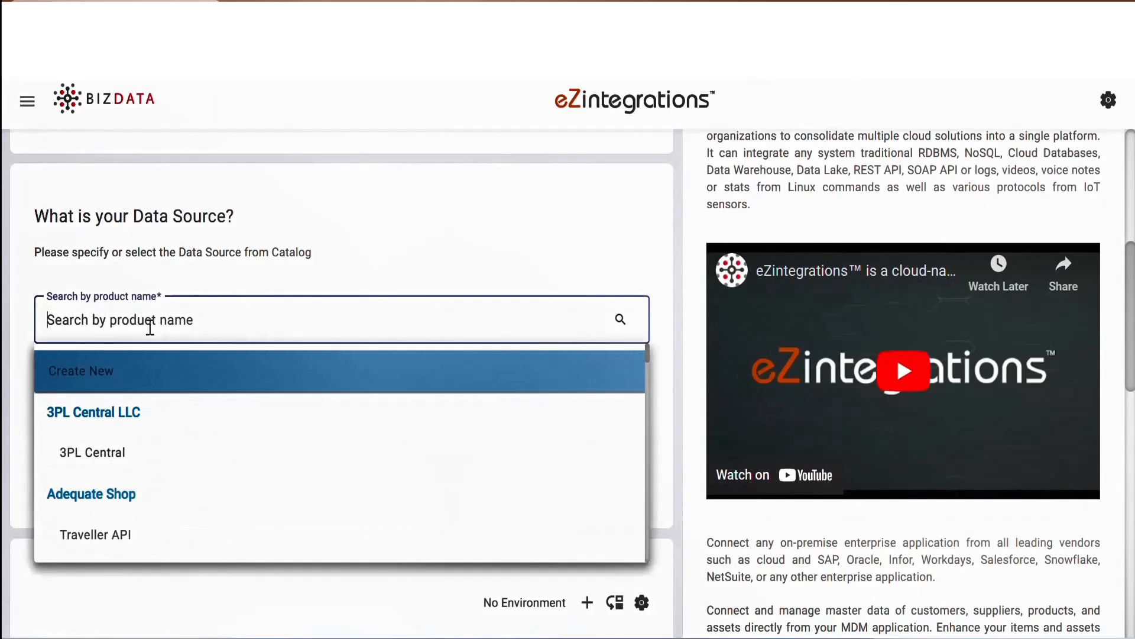
text(goo)
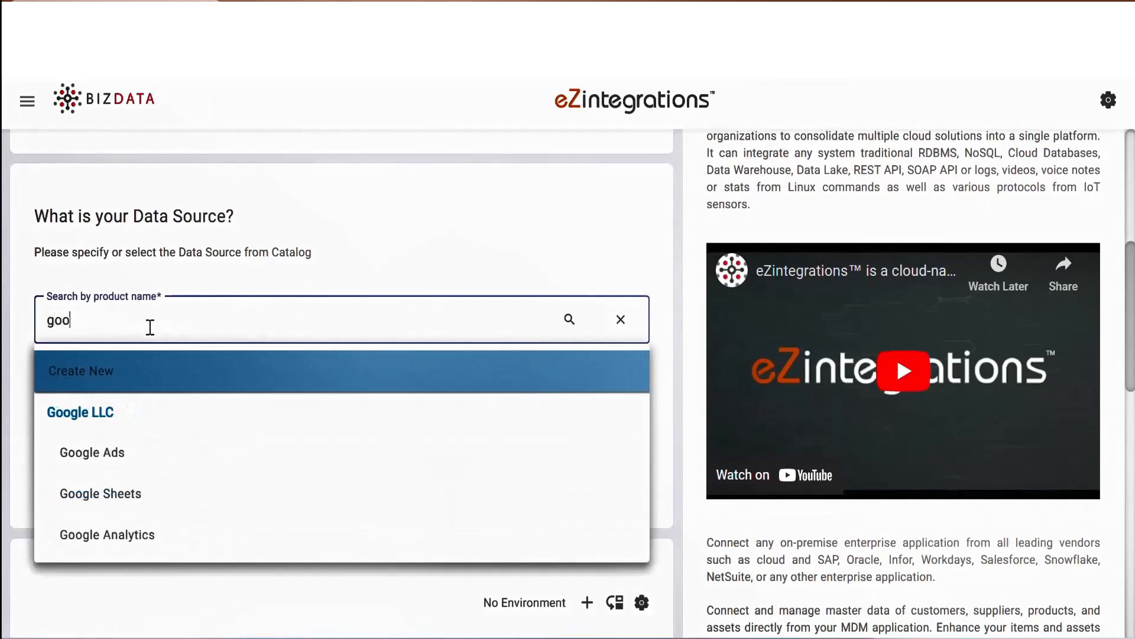
click(114, 497)
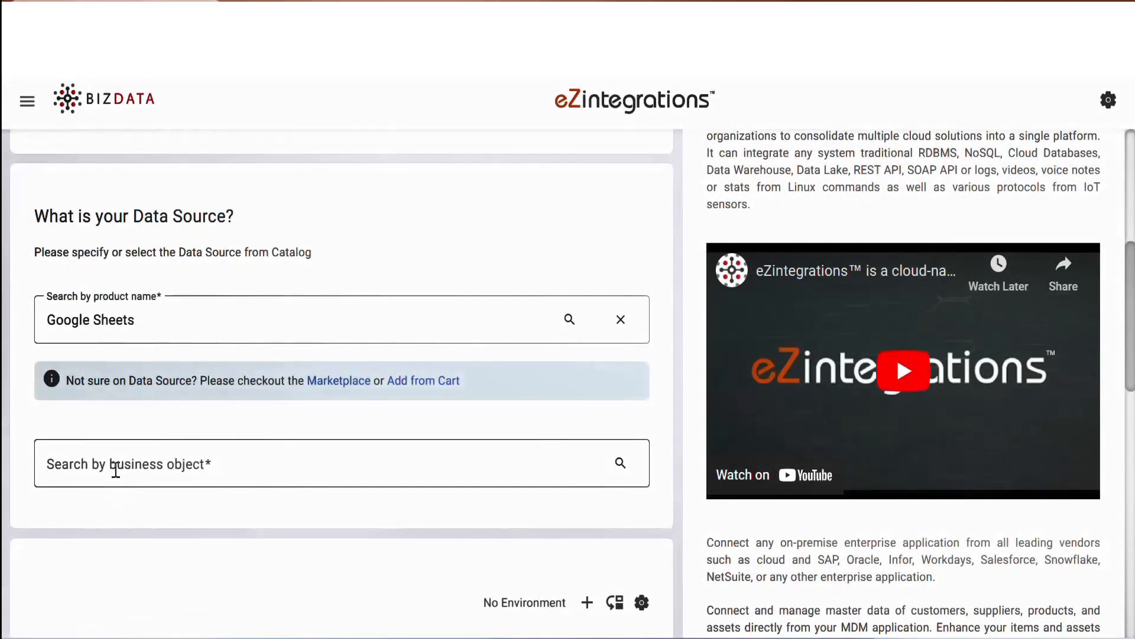
Step: Choose the Get (Version: v4) business object and replace its request URL with the spreadsheet's values URL for range Sheet1!A1:Z100
click(116, 468)
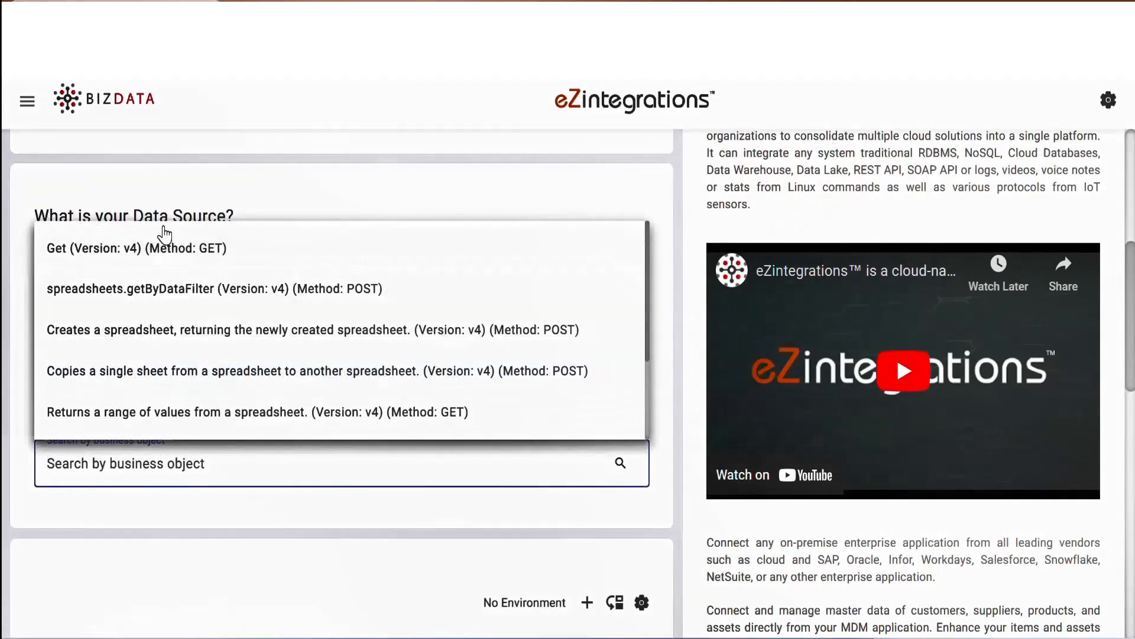
click(164, 254)
scroll(192, 526, down, 8)
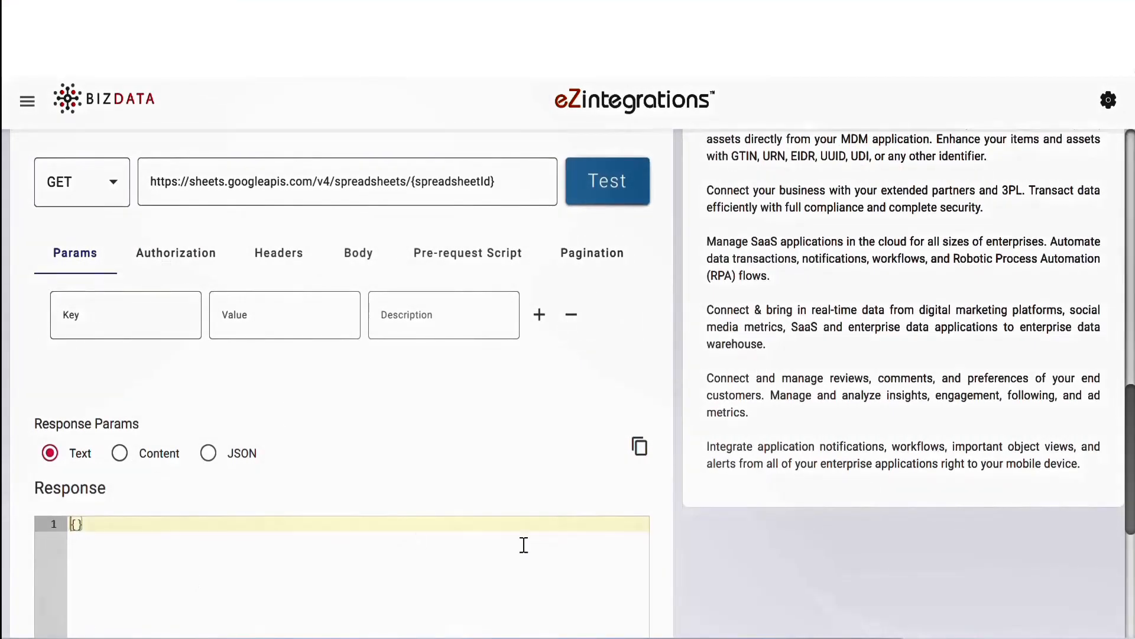
triple_click(549, 189)
key(ctrl+v)
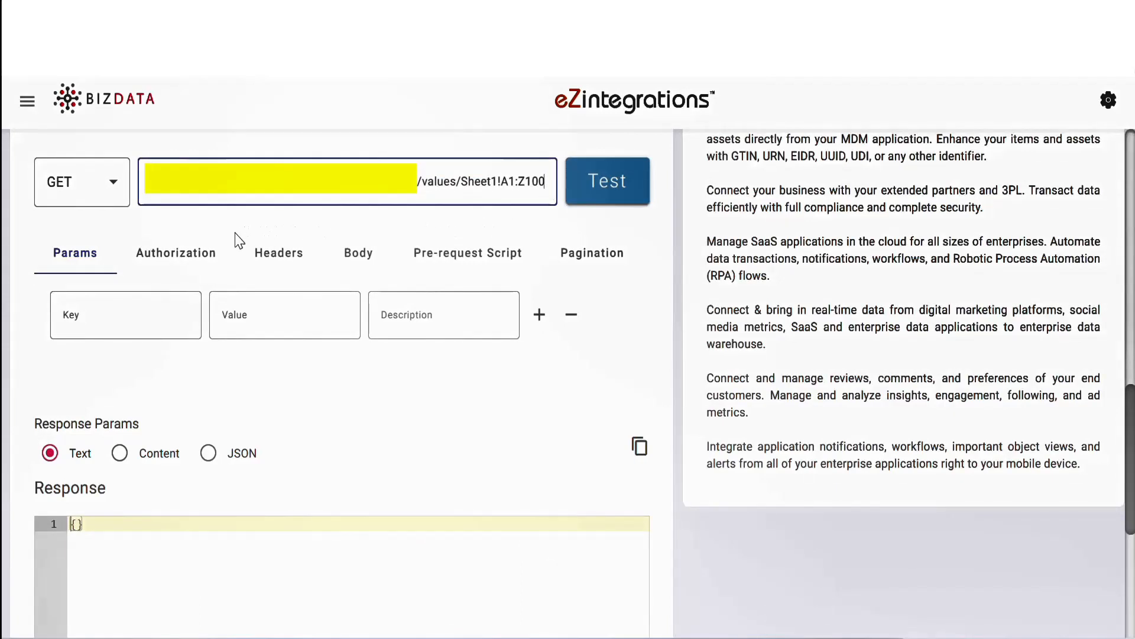
click(201, 252)
click(177, 315)
click(150, 453)
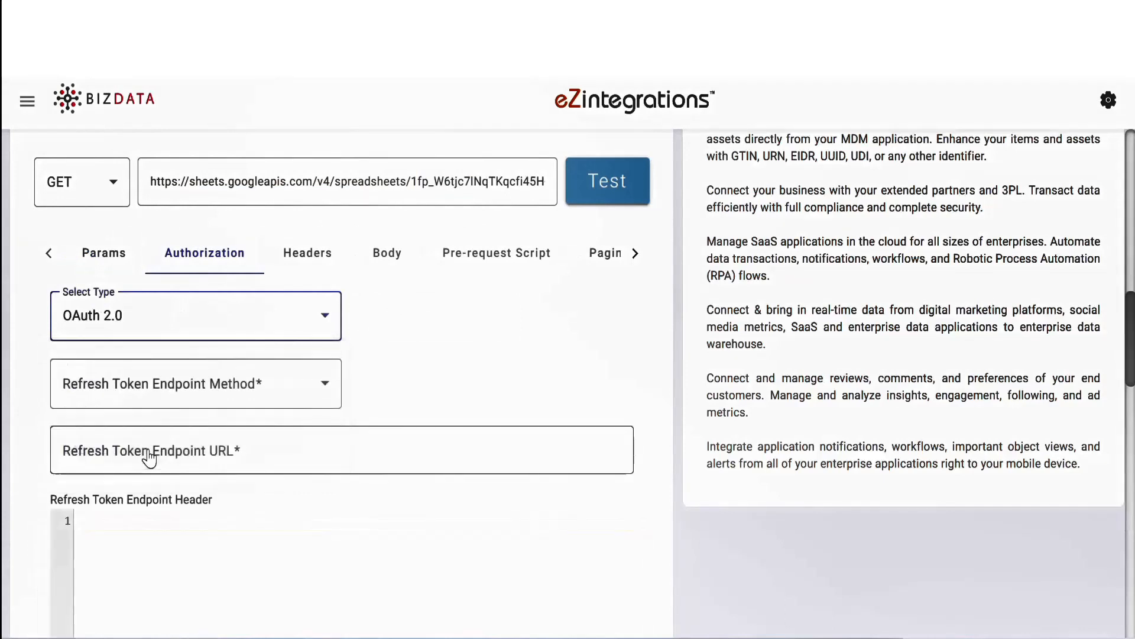
click(161, 381)
click(126, 495)
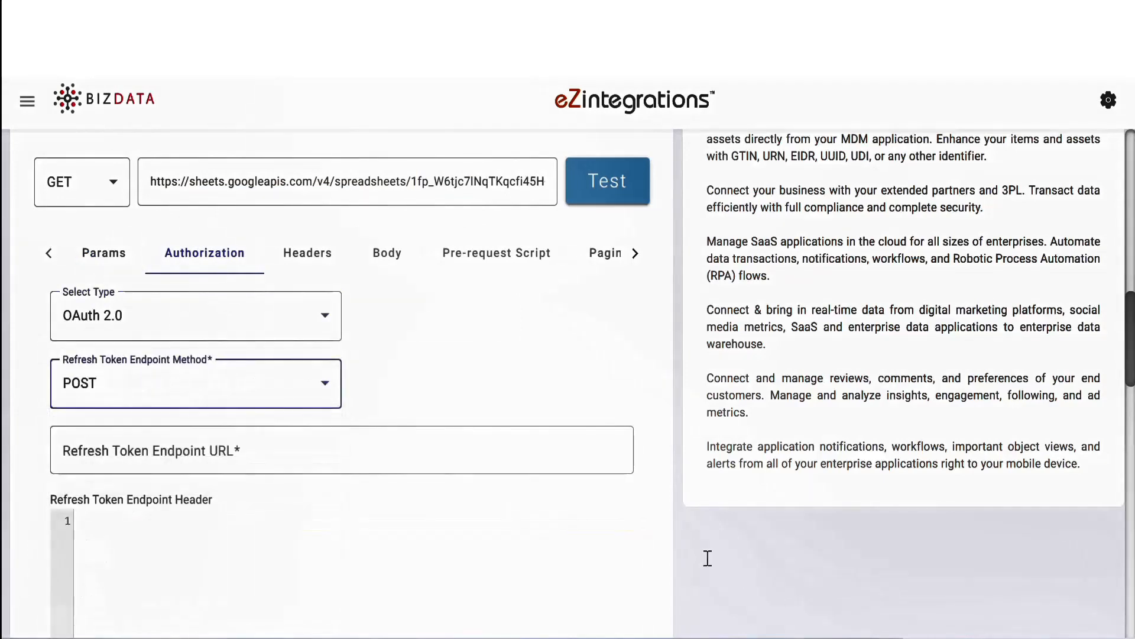
click(113, 449)
key(ctrl+v)
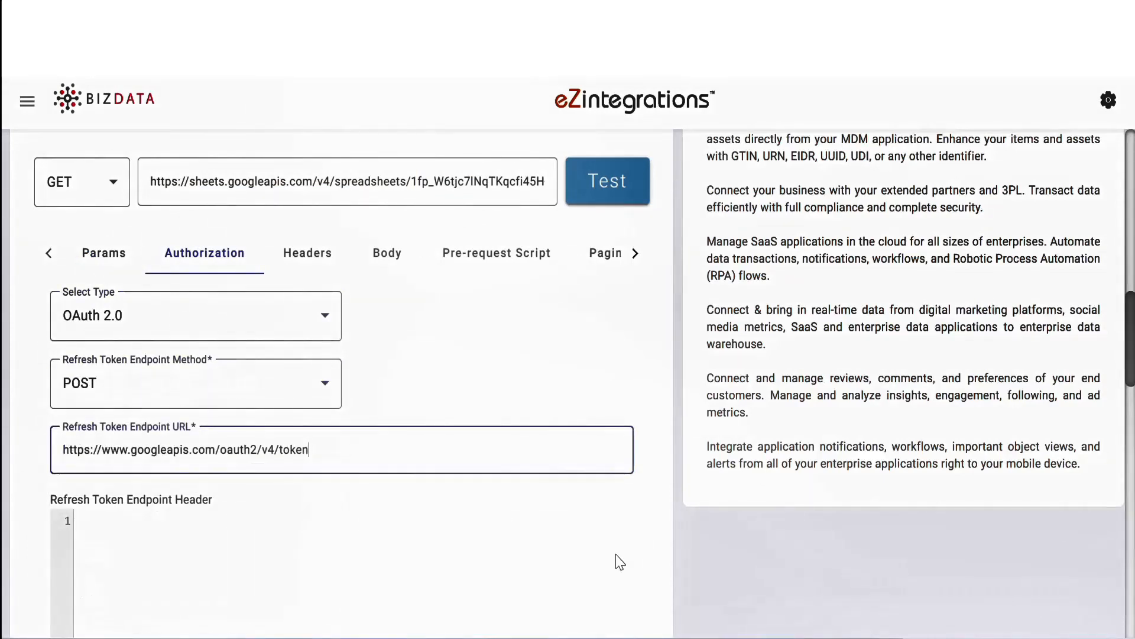
Step: Paste the refresh token endpoint header and the remaining OAuth token credentials for the source request
click(139, 532)
key(ctrl+v)
scroll(140, 532, down, 10)
click(82, 244)
key(ctrl+v)
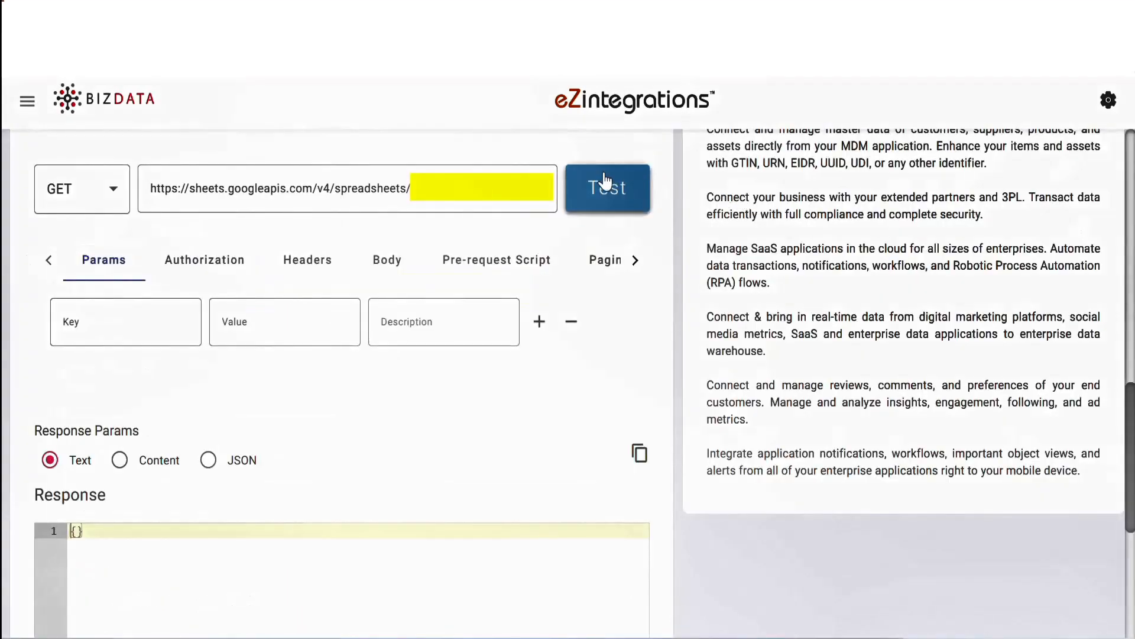
Step: Test the Google Sheets GET request and examine the values array in its response
click(606, 183)
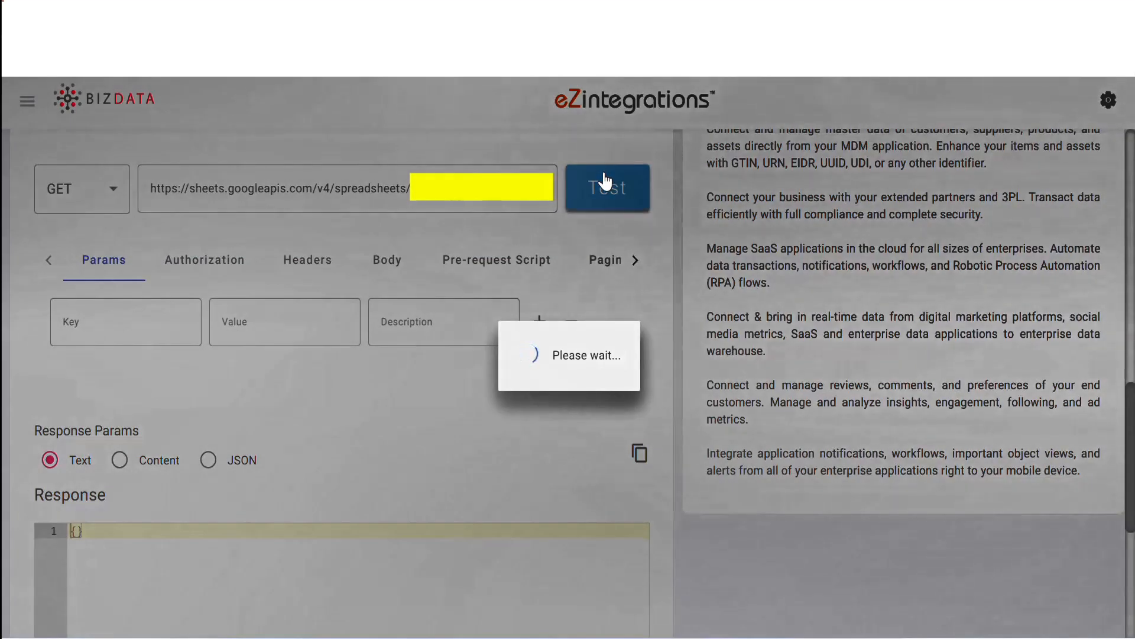
scroll(747, 563, down, 4)
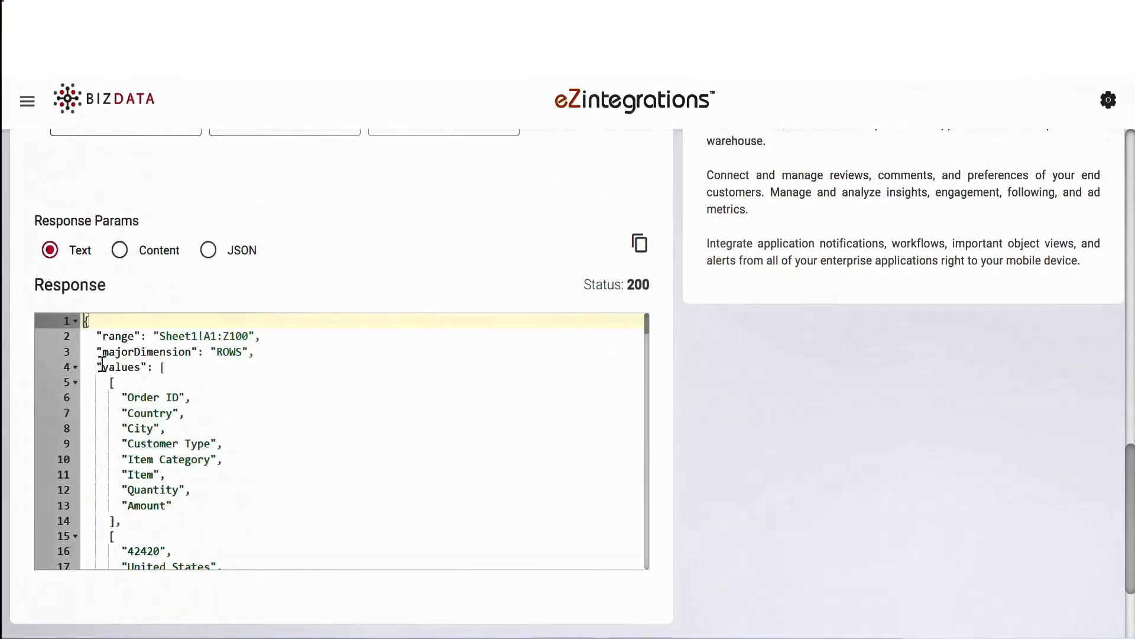
drag(102, 366, 142, 367)
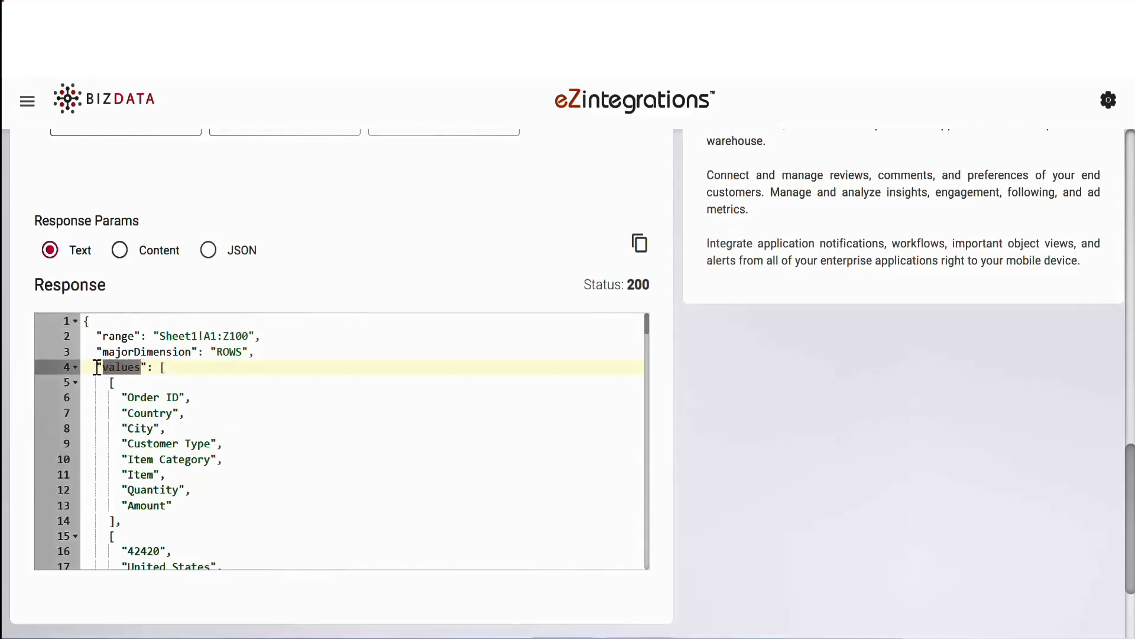
click(97, 367)
scroll(287, 474, down, 7)
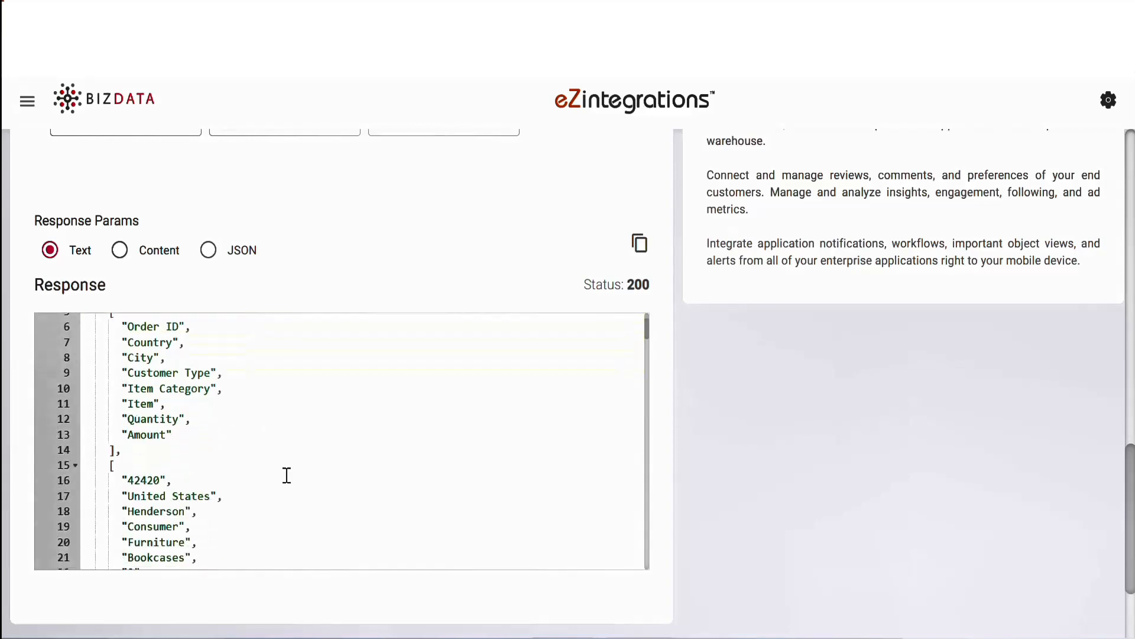
scroll(456, 481, down, 5)
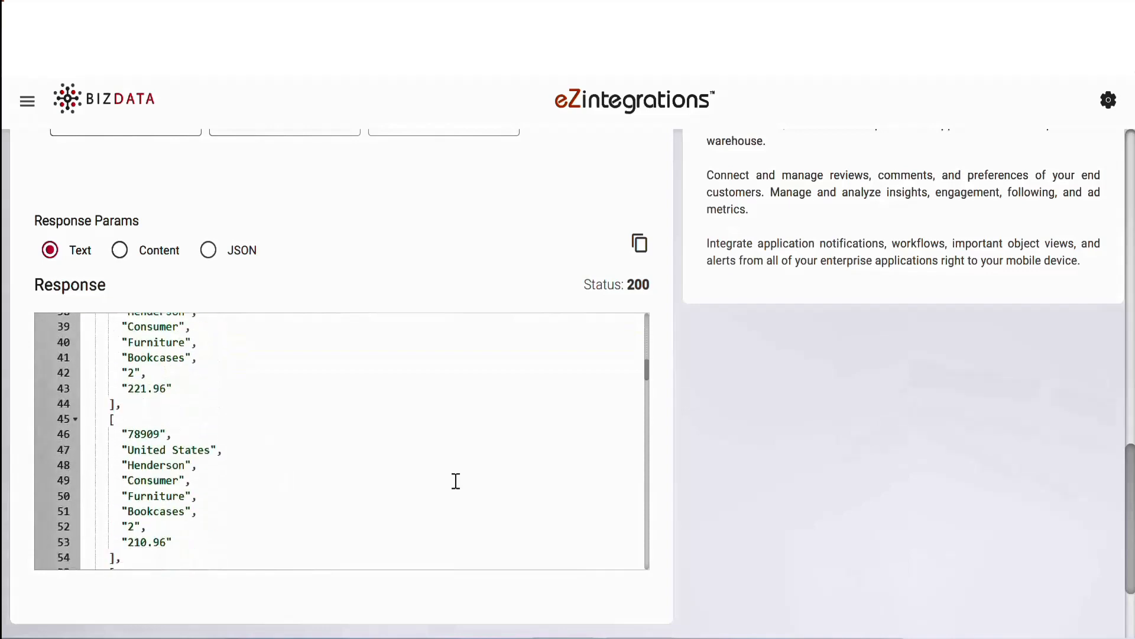
scroll(456, 481, up, 12)
scroll(789, 499, down, 3)
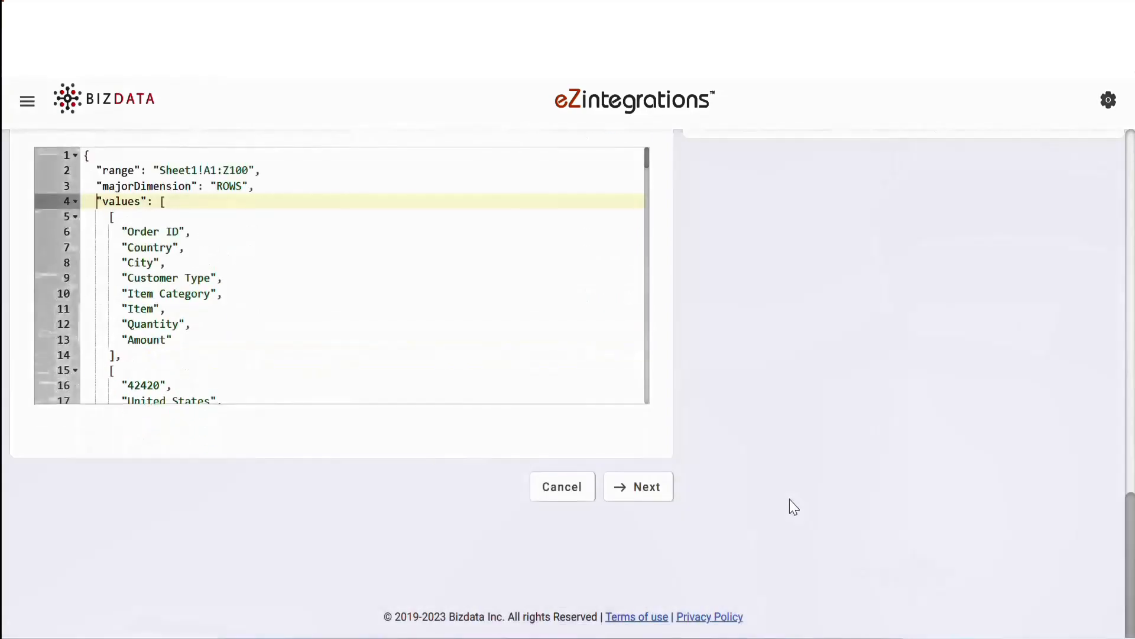
Step: Proceed to Data Operations and add a Data extractor operation to the pipeline
click(637, 495)
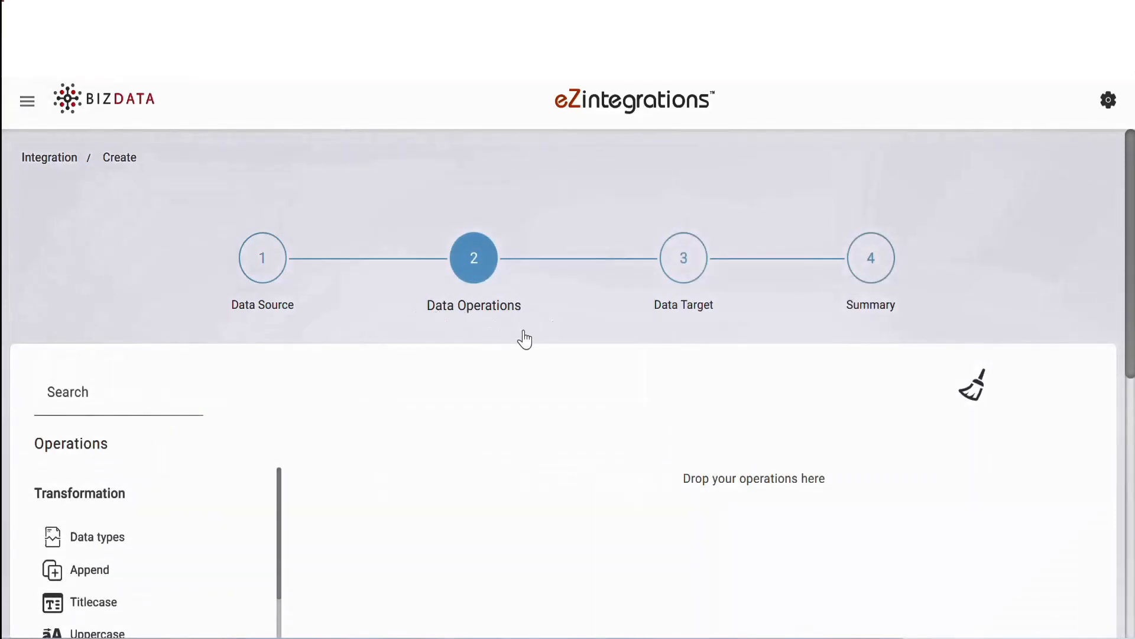
scroll(524, 340, down, 5)
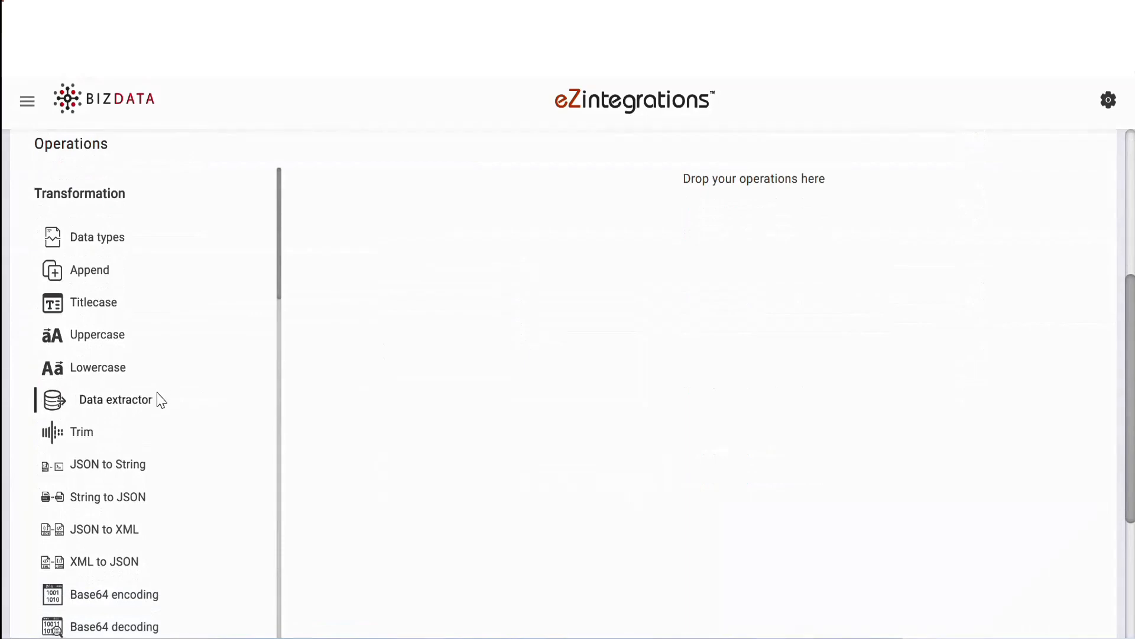
scroll(158, 399, down, 3)
scroll(162, 400, down, 8)
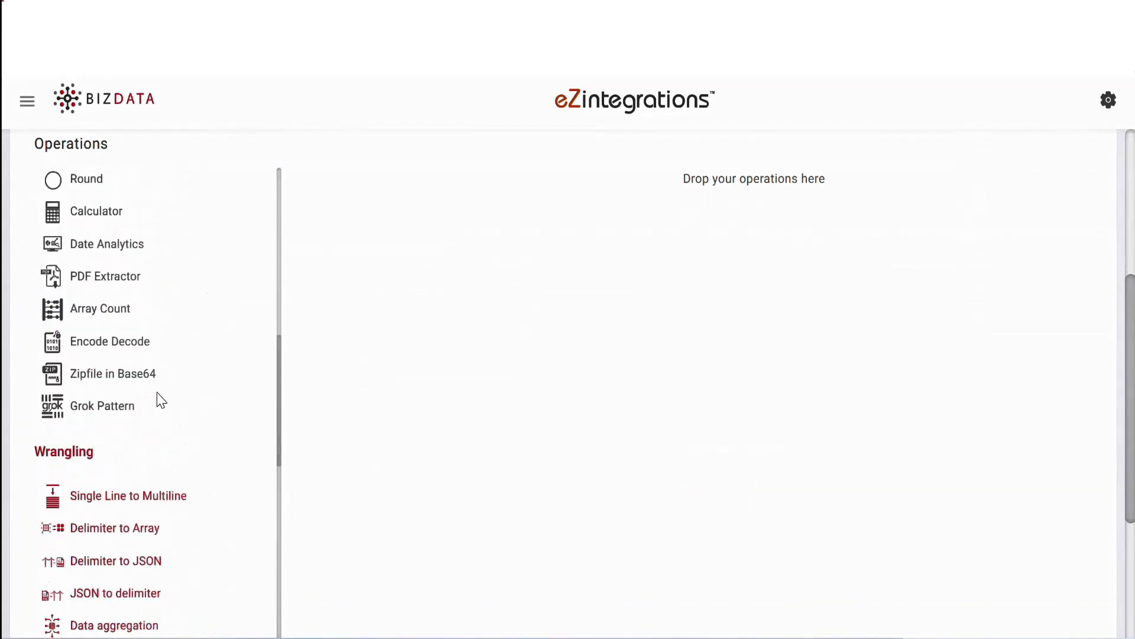
scroll(161, 400, up, 10)
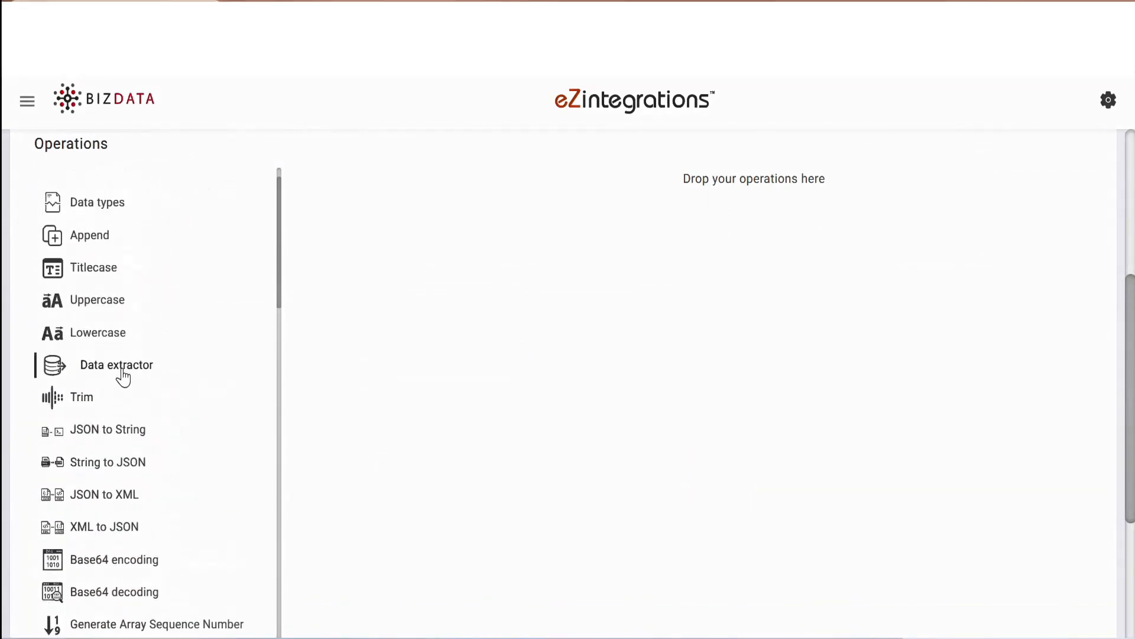
drag(123, 377, 603, 178)
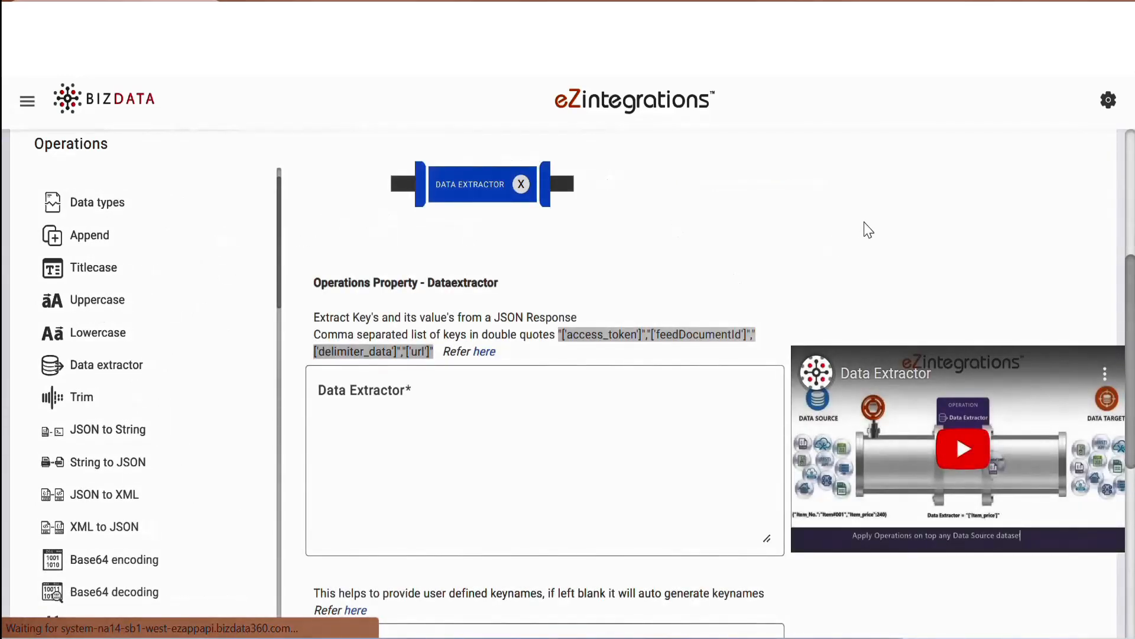
Step: Set the Data Extractor key to "['bizdata_dataset_response']['values']", leaving the user-defined key names blank
scroll(868, 230, down, 2)
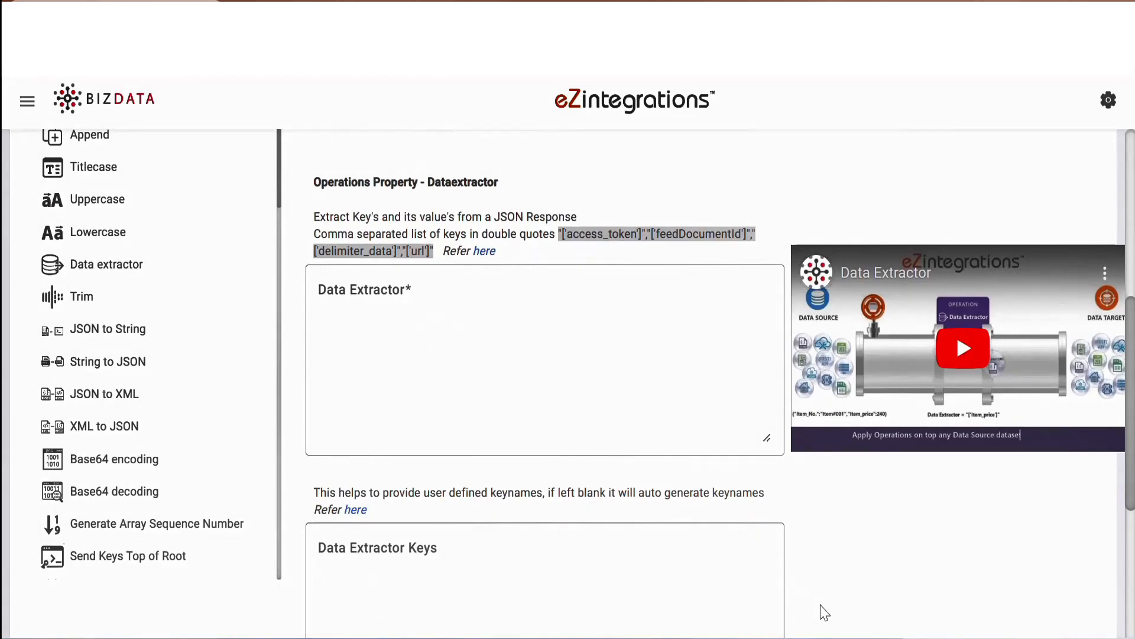
click(345, 296)
text("['bizdata_dataset_response']['values']")
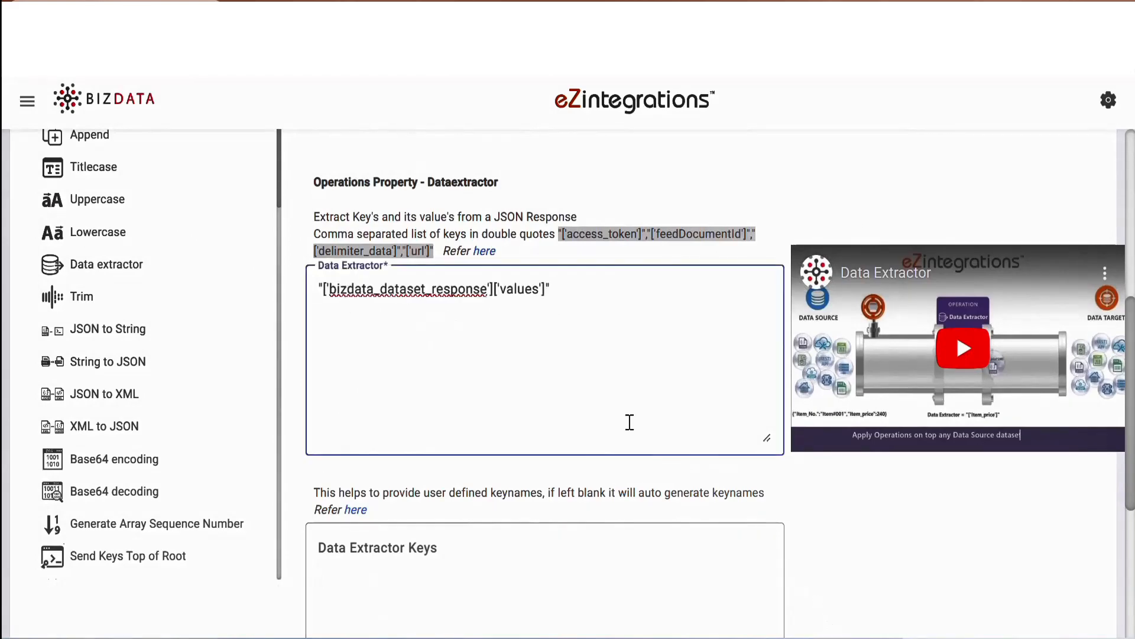
scroll(634, 424, down, 1)
scroll(634, 424, up, 3)
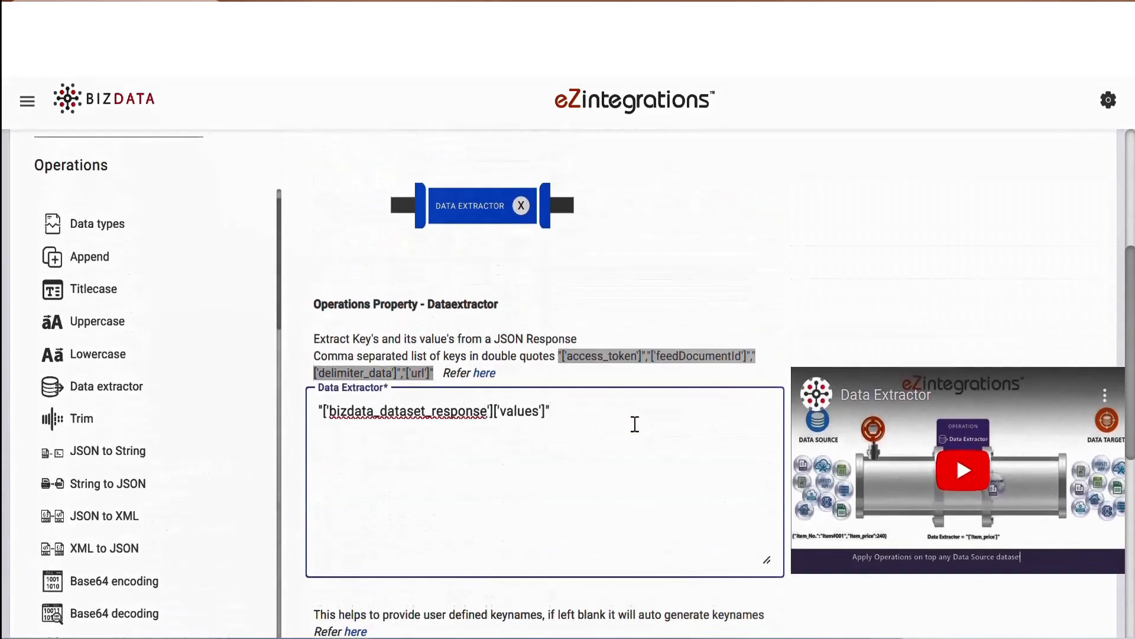
Step: Add a Python operation after the Data Extractor and paste Pycode that converts the values rows into records keyed by the first-row headers
scroll(222, 432, down, 15)
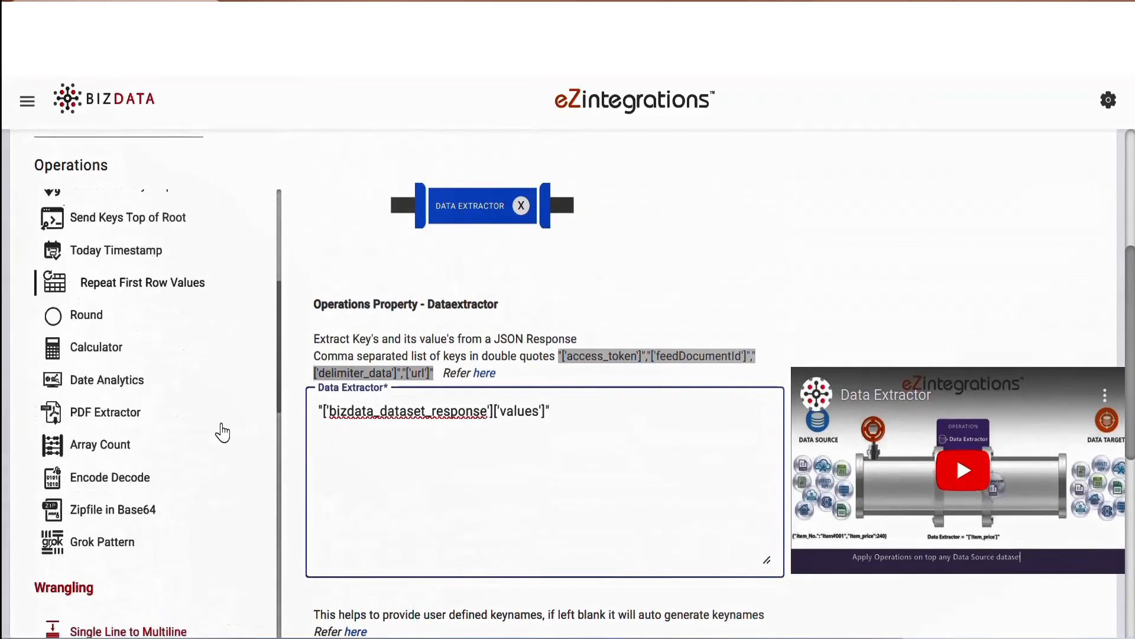
scroll(222, 433, down, 6)
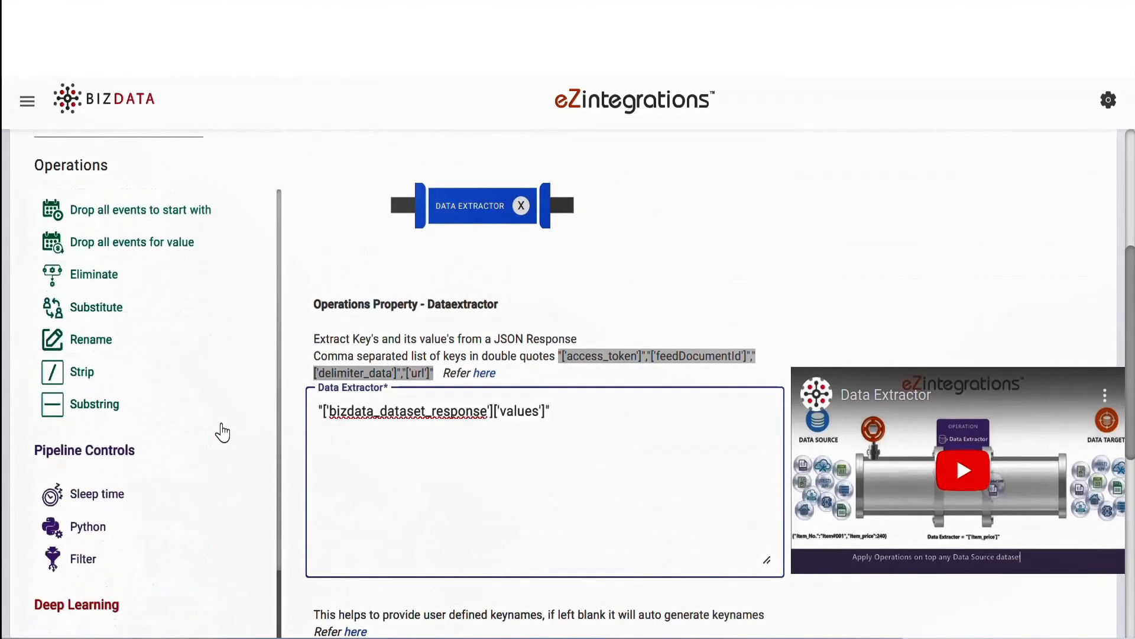
drag(88, 526, 683, 248)
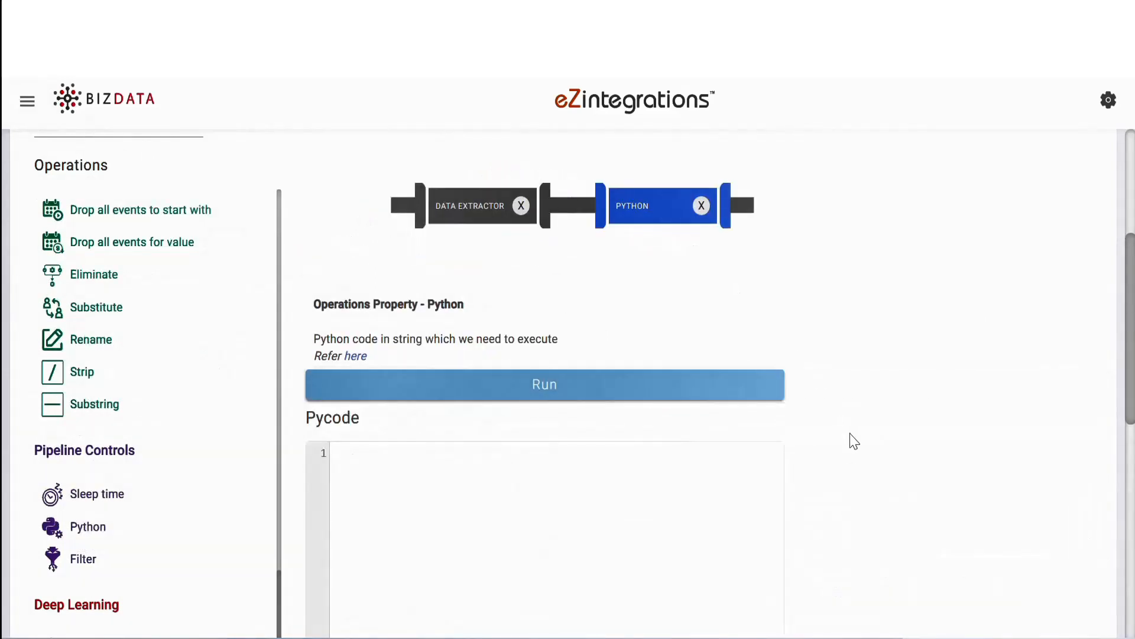
scroll(854, 440, down, 3)
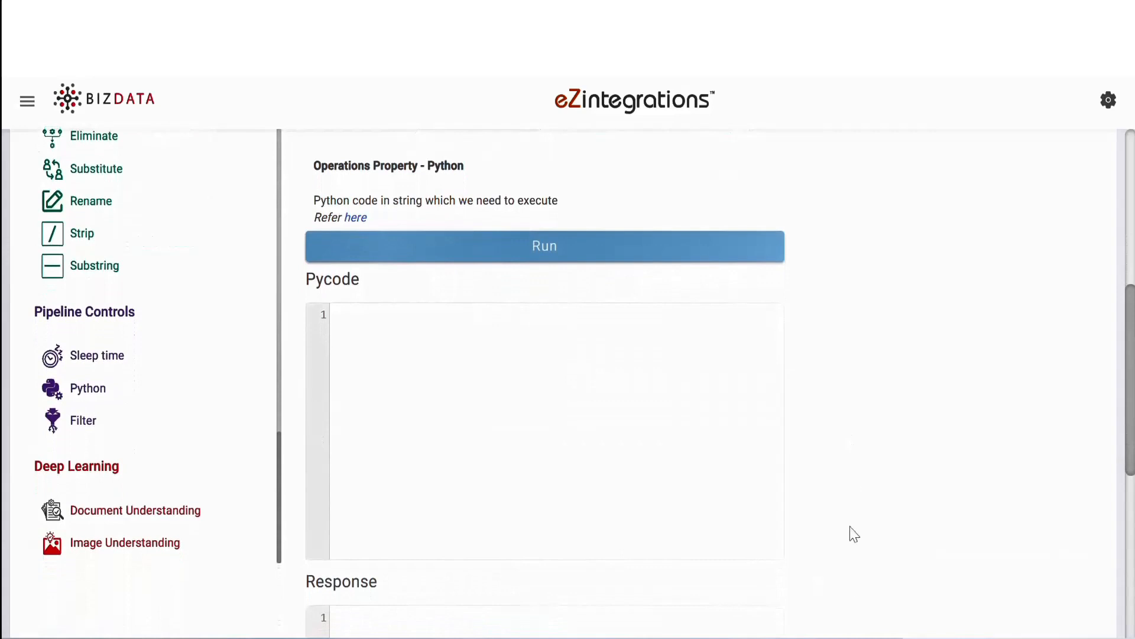
click(360, 322)
text(Responsedata=[] new_data = pycode_data['values'] headers = new_data[0]  # Get the headers from the first row data_rows = new_data[1:]  # Get the data rows num_columns = len(headers) result_rows = [] for row in data_rows:     result_row = {}     for i in range(num_columns):         result_row[headers[i]] = row[i]     result_rows.append(result_row) res = {"values":result_rows} pycode_data.update(res))
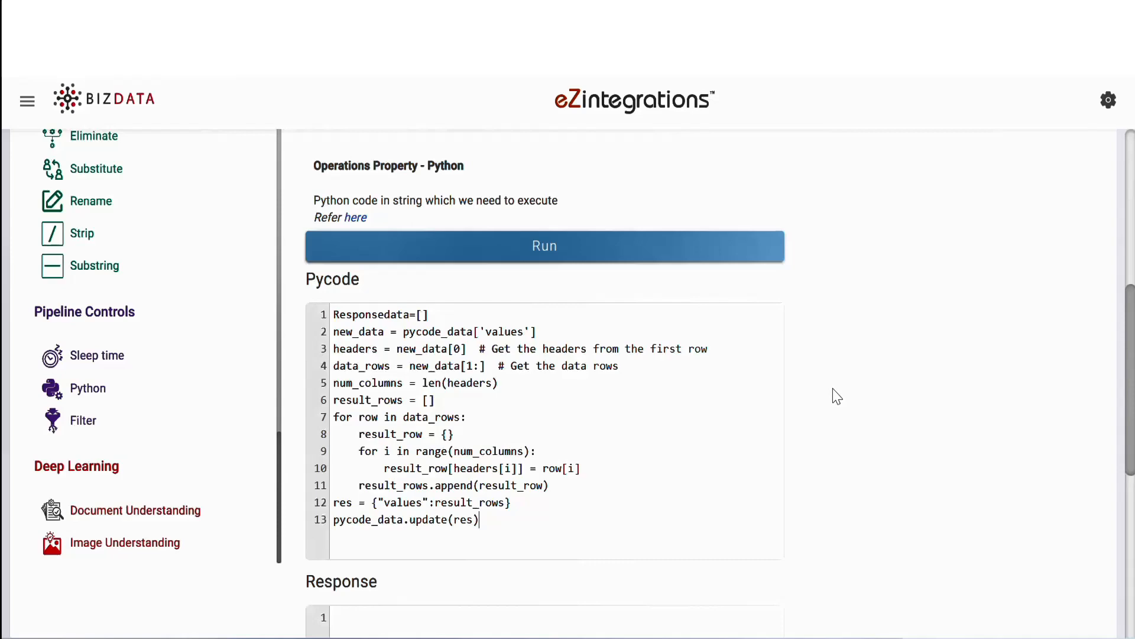
Step: Add a Single Line to Multiline operation after the Python operation and set its Chopkey to ['values']
scroll(837, 396, down, 2)
scroll(834, 394, up, 4)
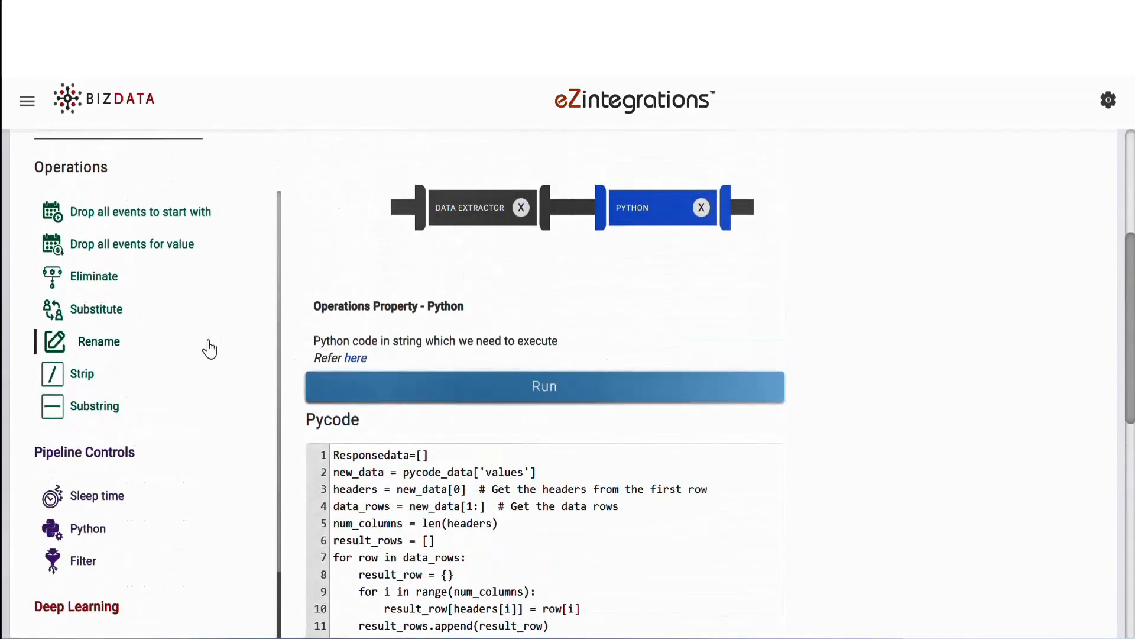
scroll(207, 347, up, 10)
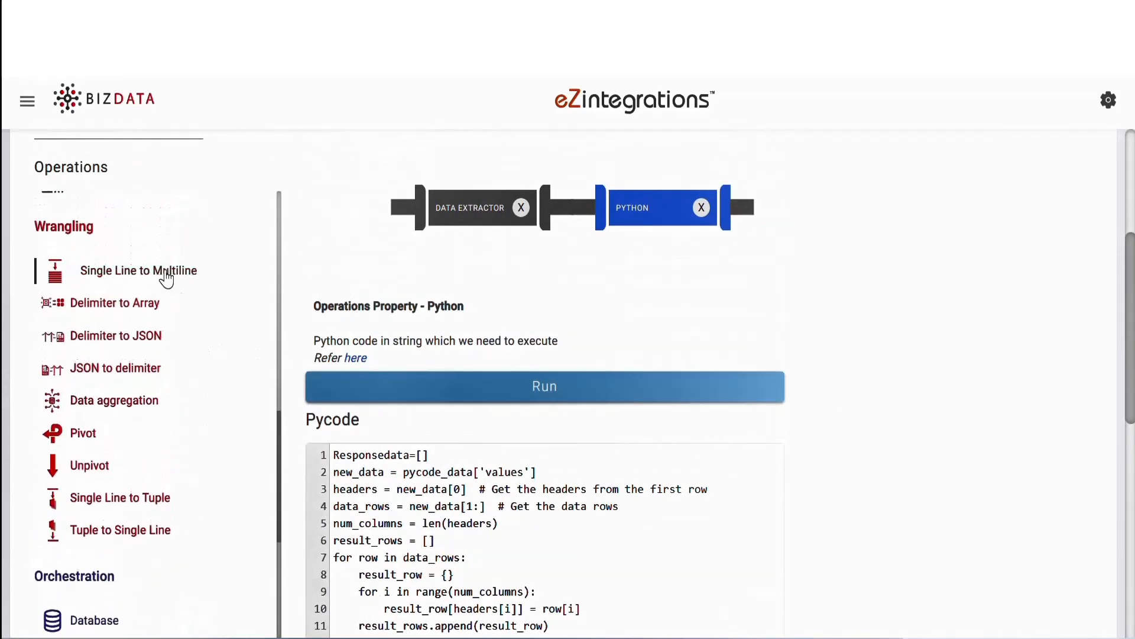
drag(162, 273, 906, 227)
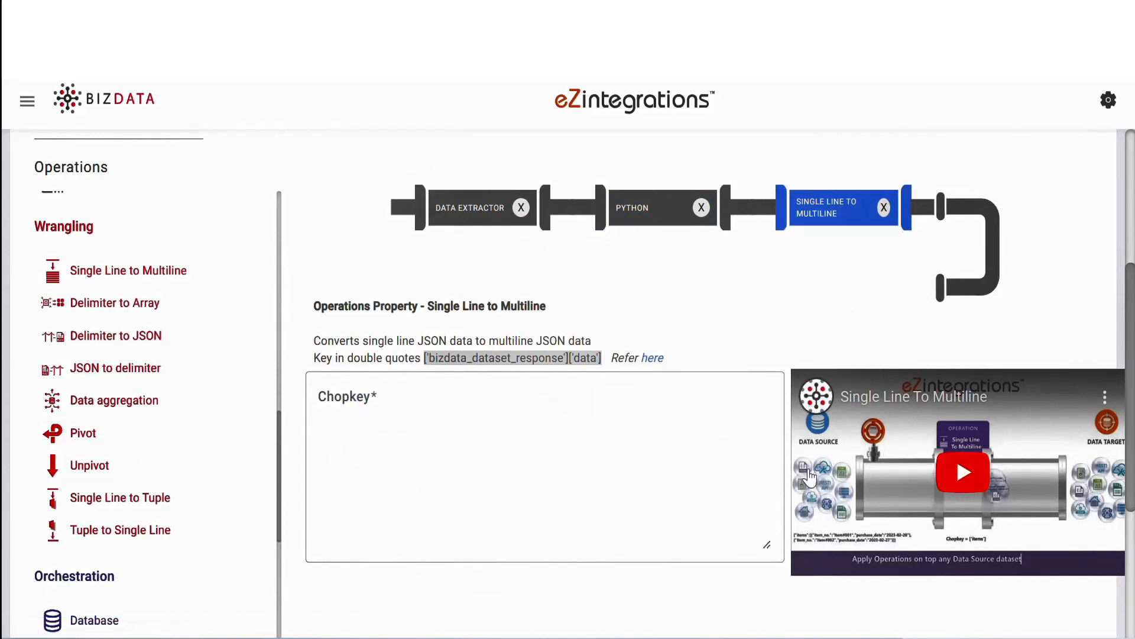
click(400, 409)
text(['values'])
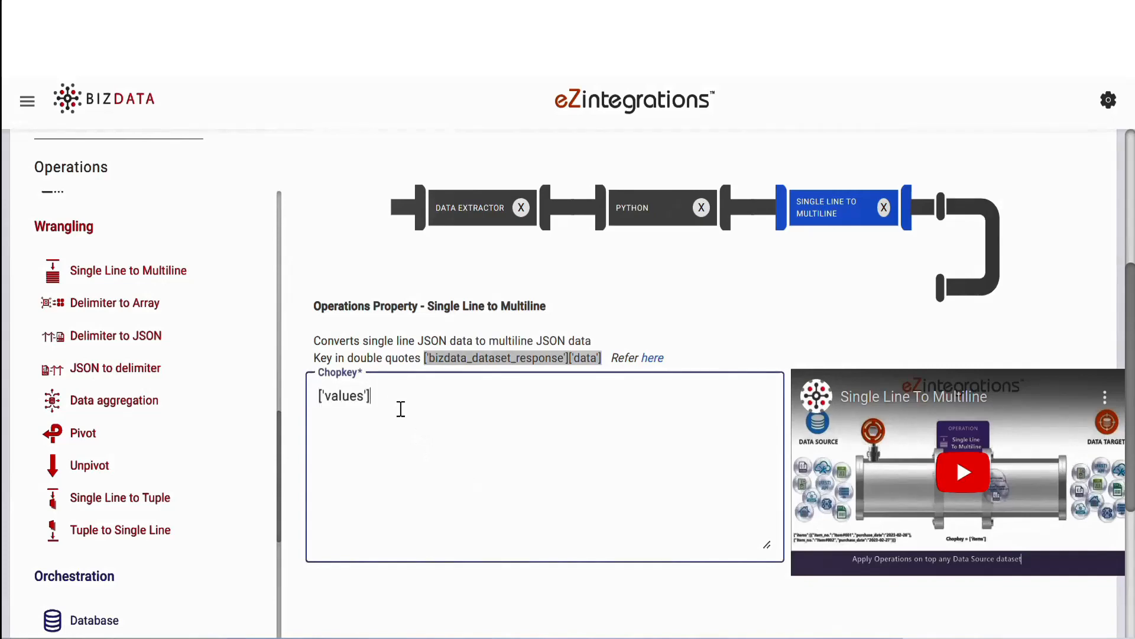
Step: Add a Data types operation to the end of the pipeline and set its Float Operator to "Amount"
scroll(203, 400, up, 10)
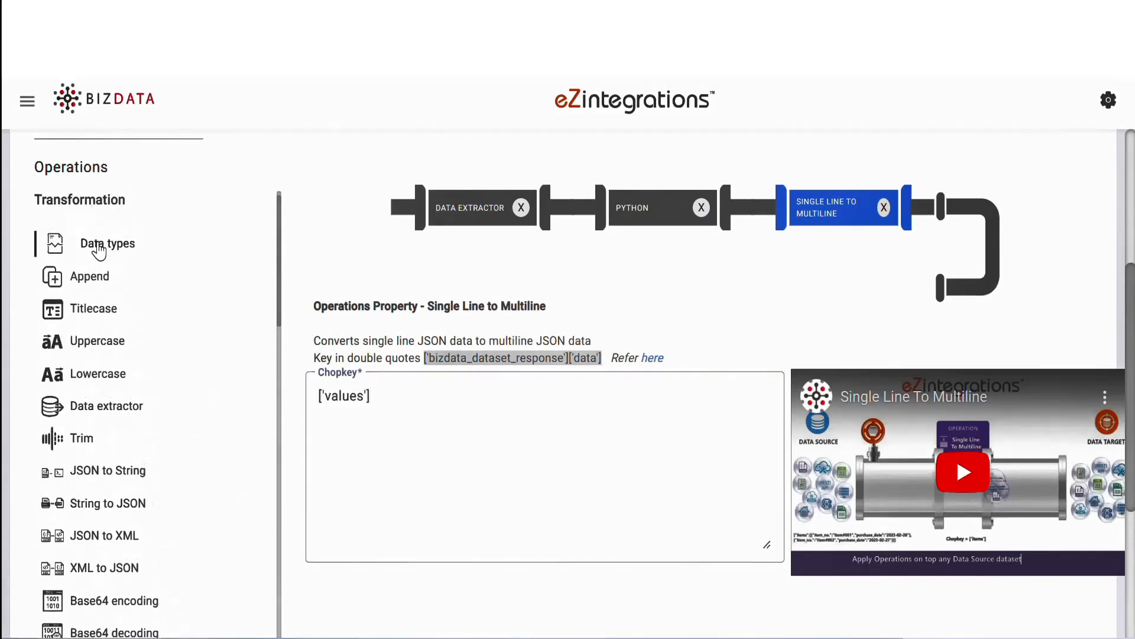
drag(98, 243, 884, 273)
scroll(651, 514, down, 5)
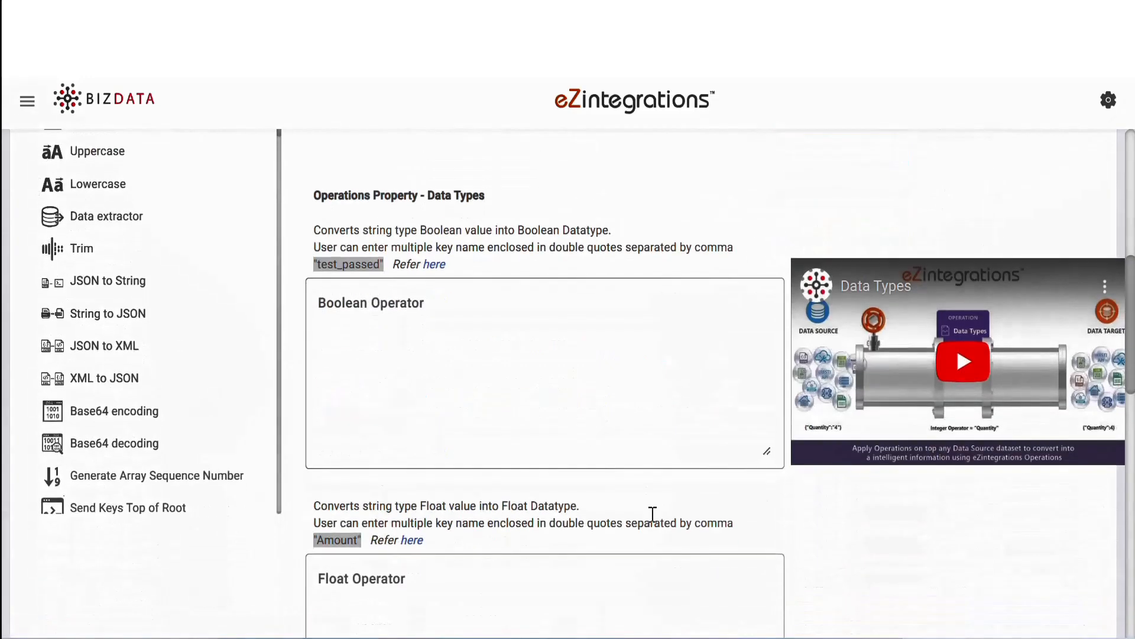
click(411, 466)
text("Amount)
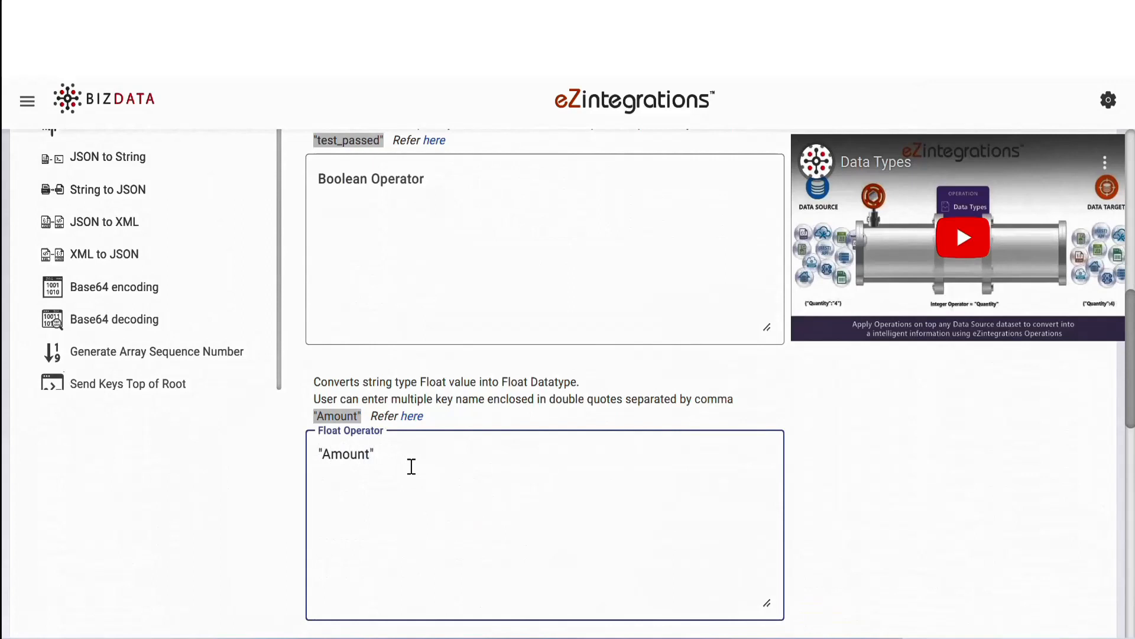
Step: Set the Integer Operator of the Data types operation to "Quantity"
scroll(412, 467, down, 5)
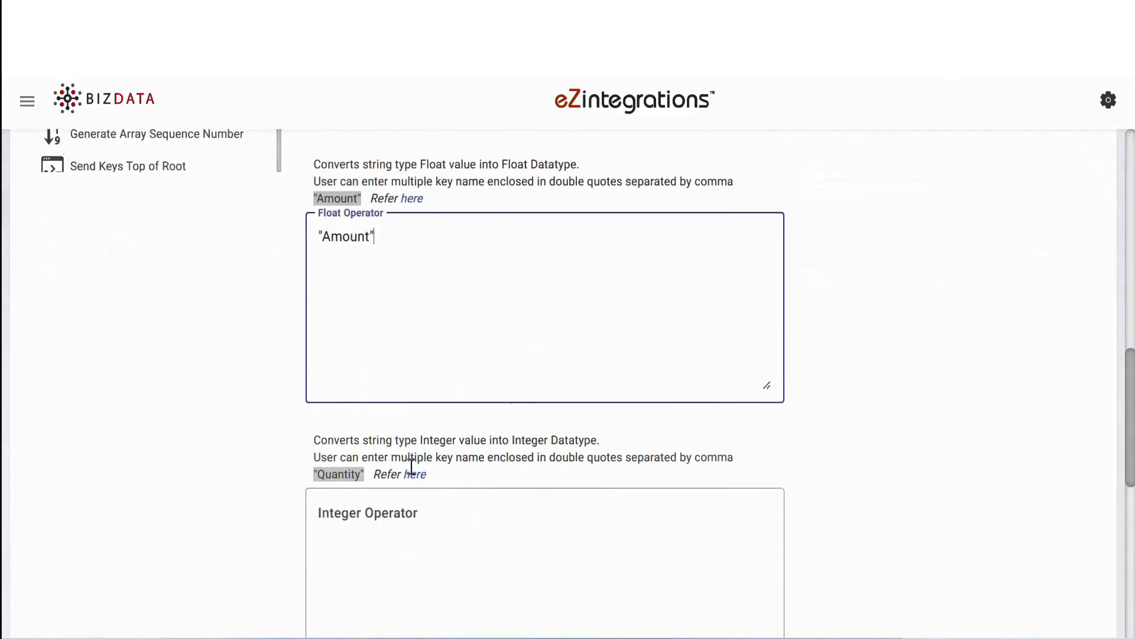
click(404, 454)
text("q)
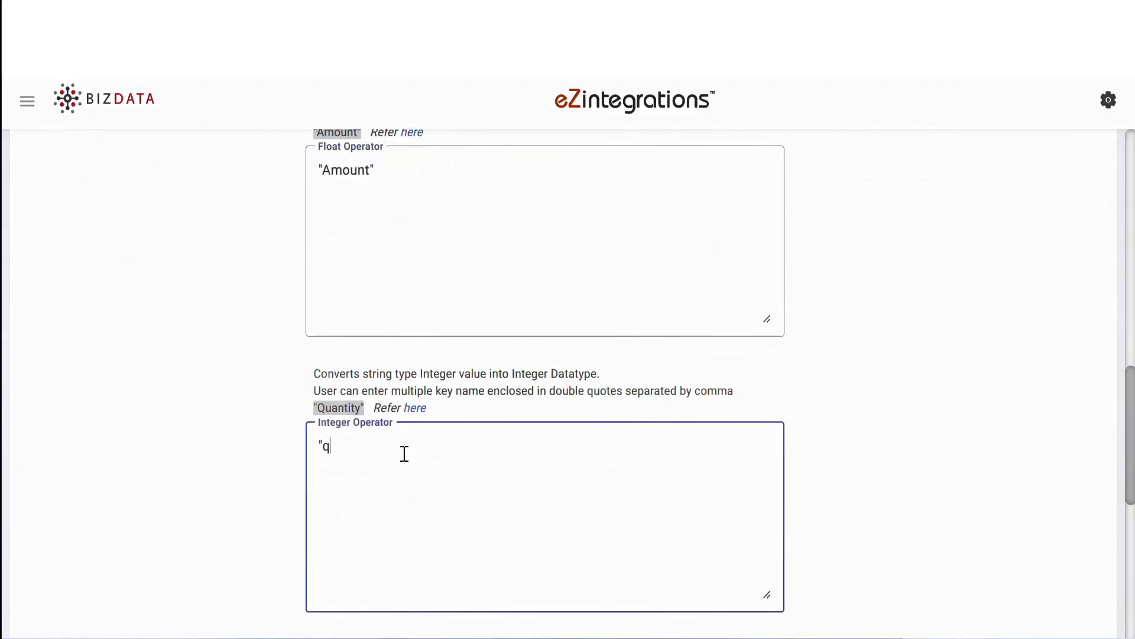
text(Quantity")
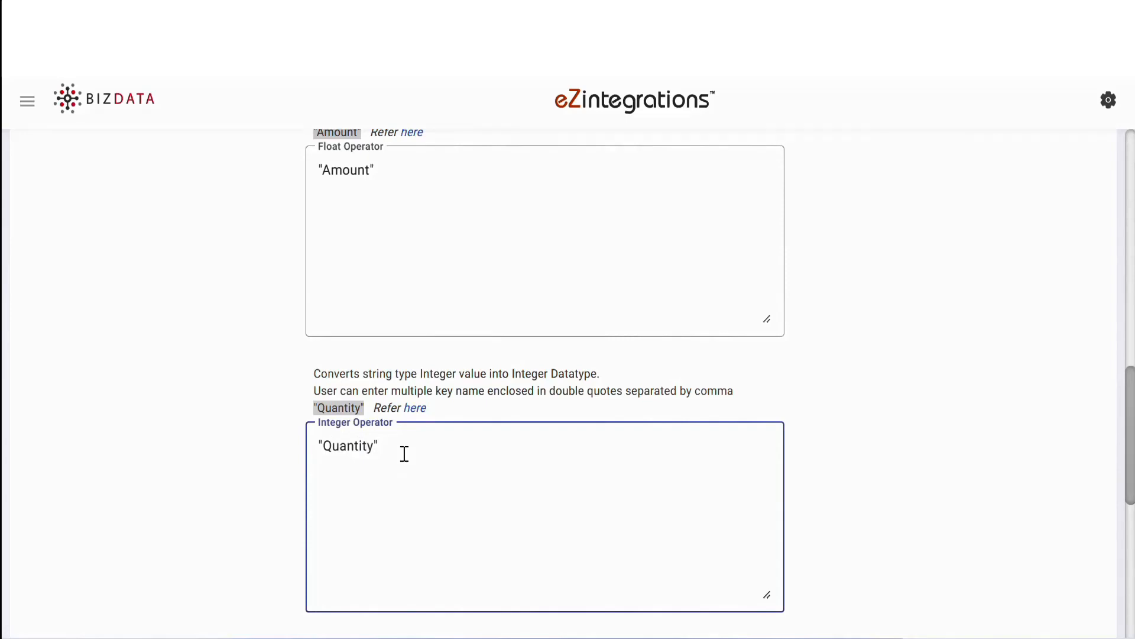
Step: Proceed to the Data Target stage and choose Bizintel360 Data Lake Ingestion as the target type
scroll(405, 454, up, 7)
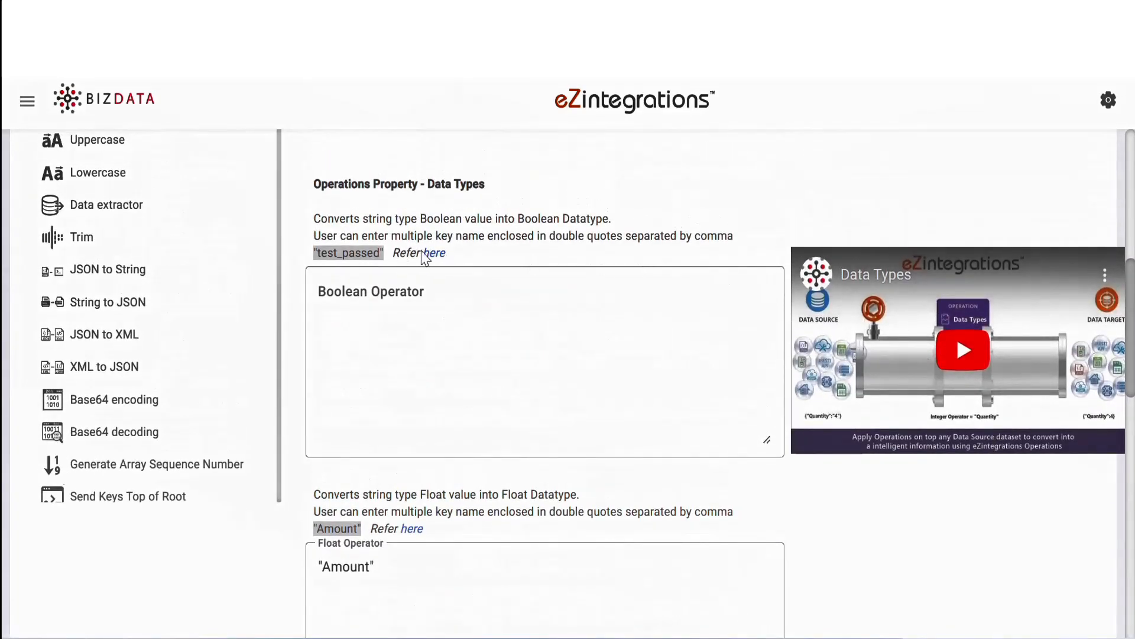
scroll(869, 614, down, 12)
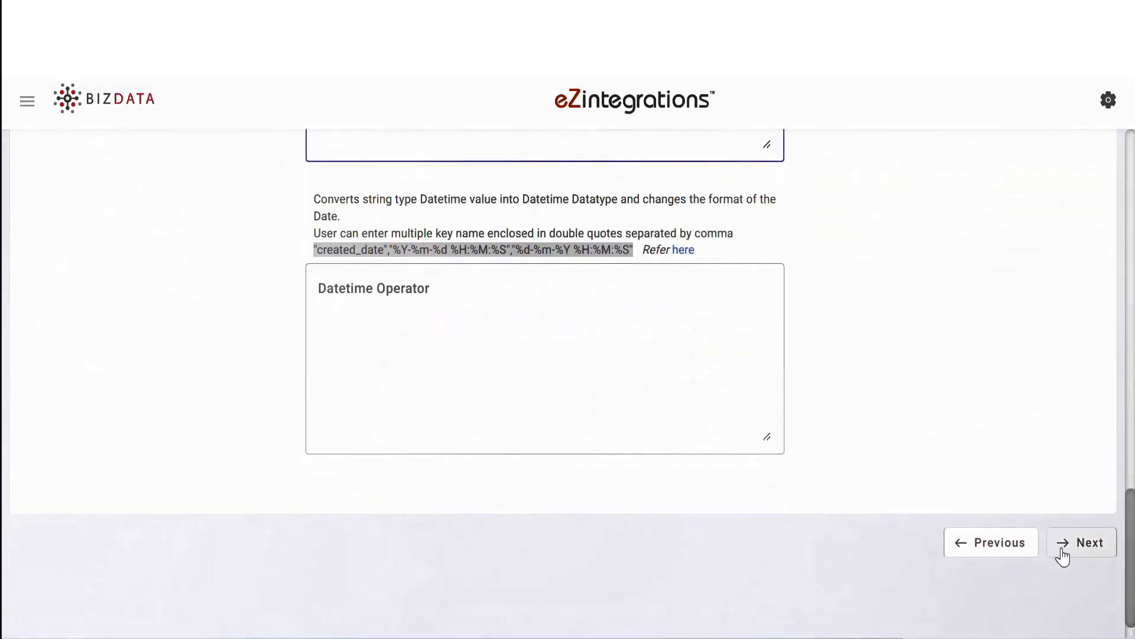
click(1081, 554)
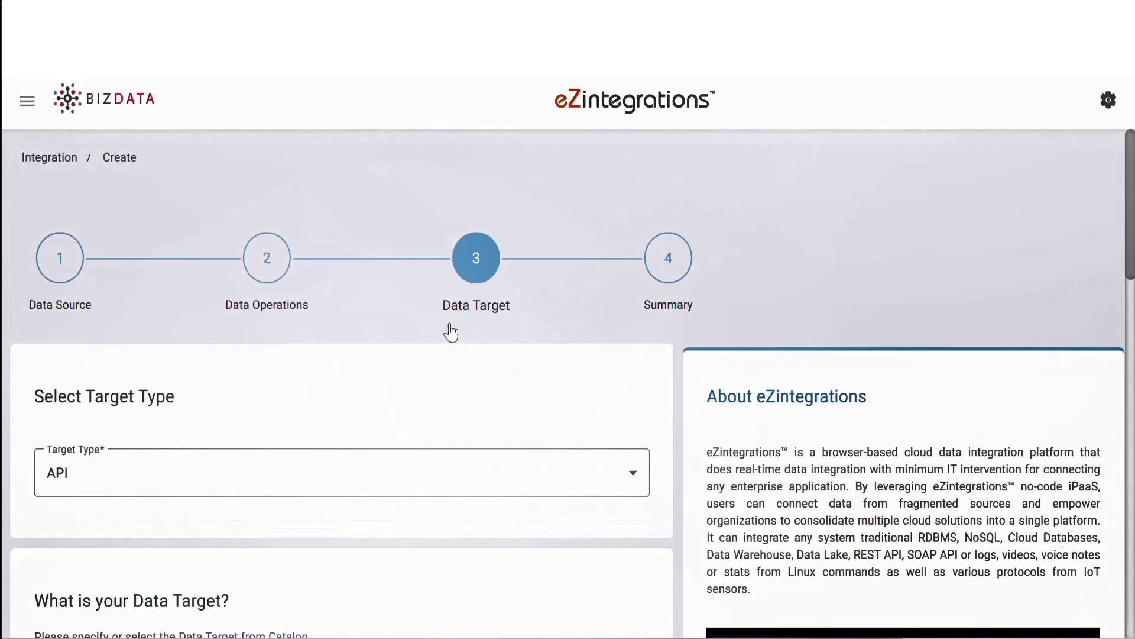
scroll(515, 343, down, 3)
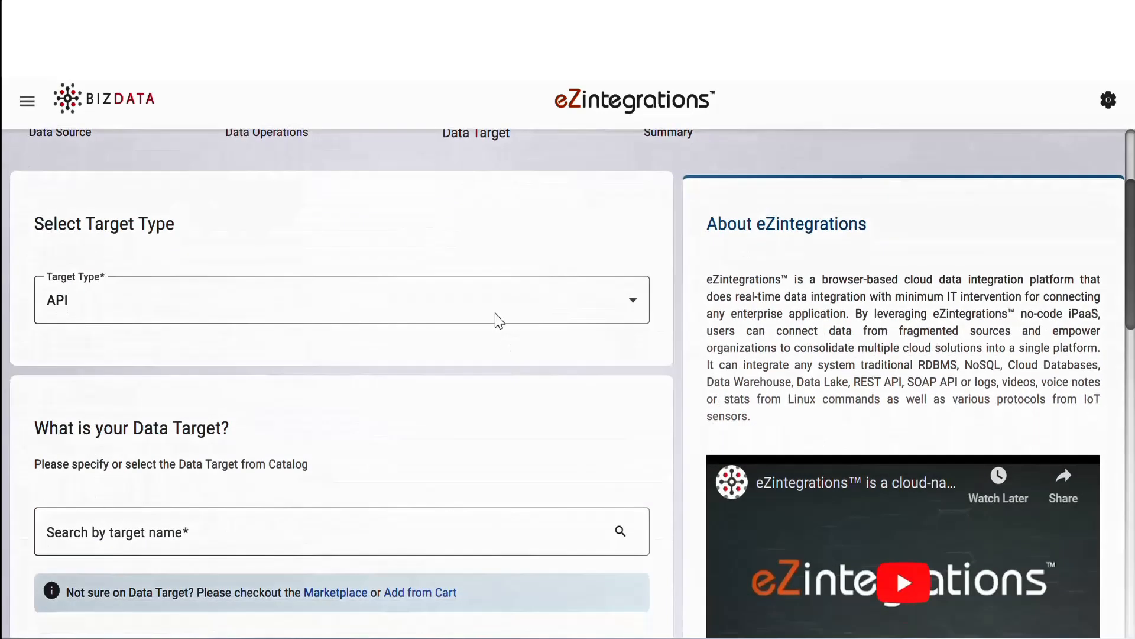
click(471, 291)
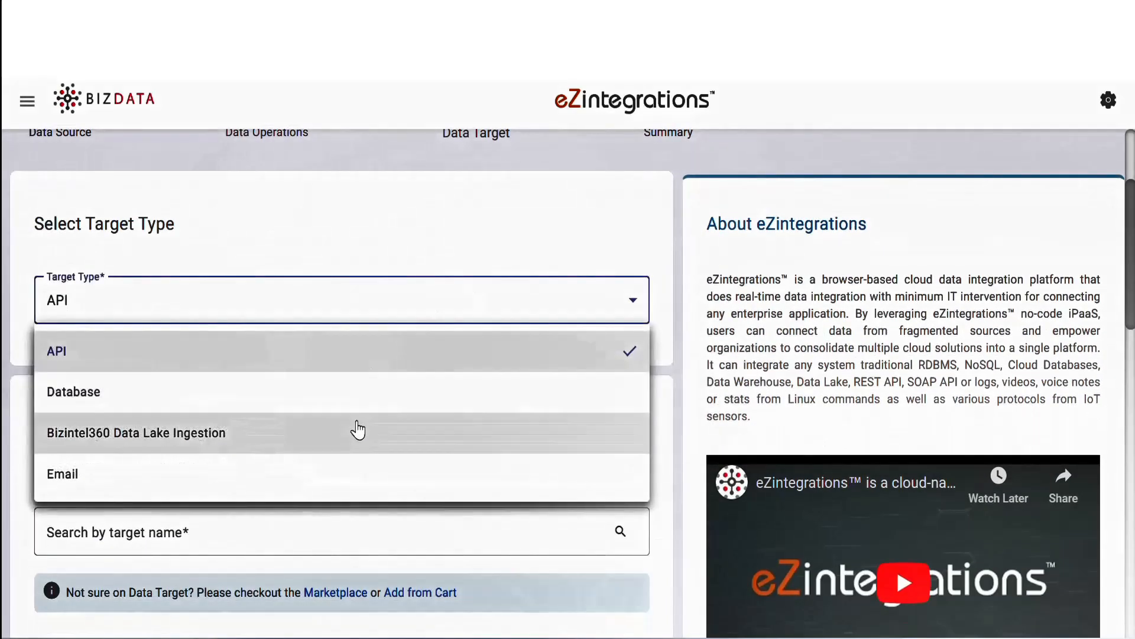
click(358, 431)
Step: Select "Data Lake from Bizdata before 2023" as the data lake version and name the index/table worksheet_salesreport
scroll(357, 431, down, 2)
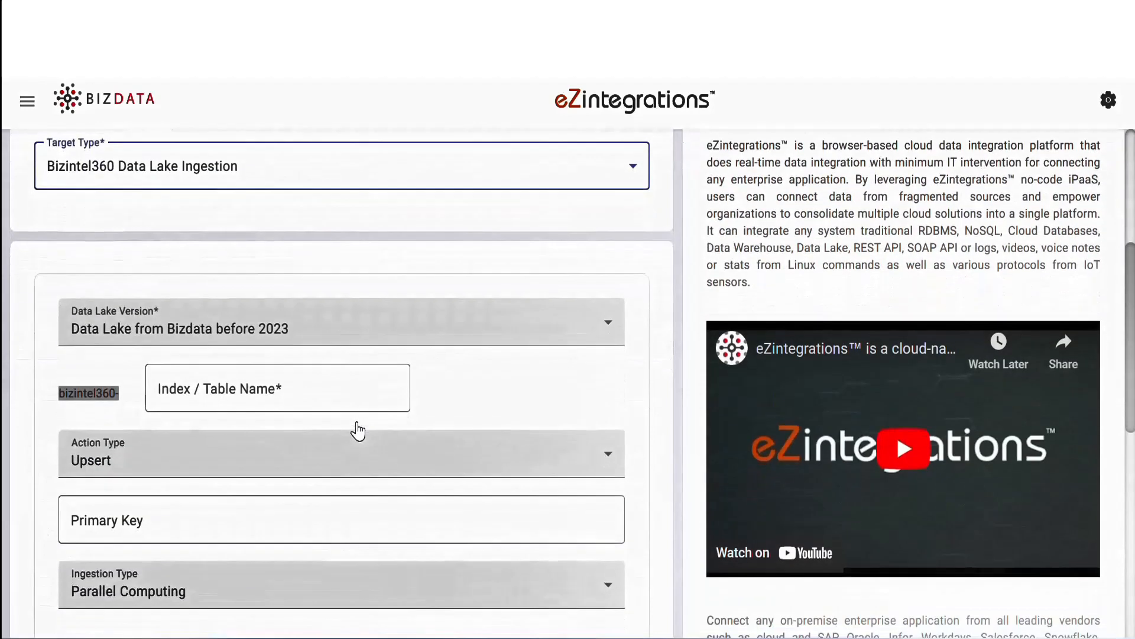
click(248, 342)
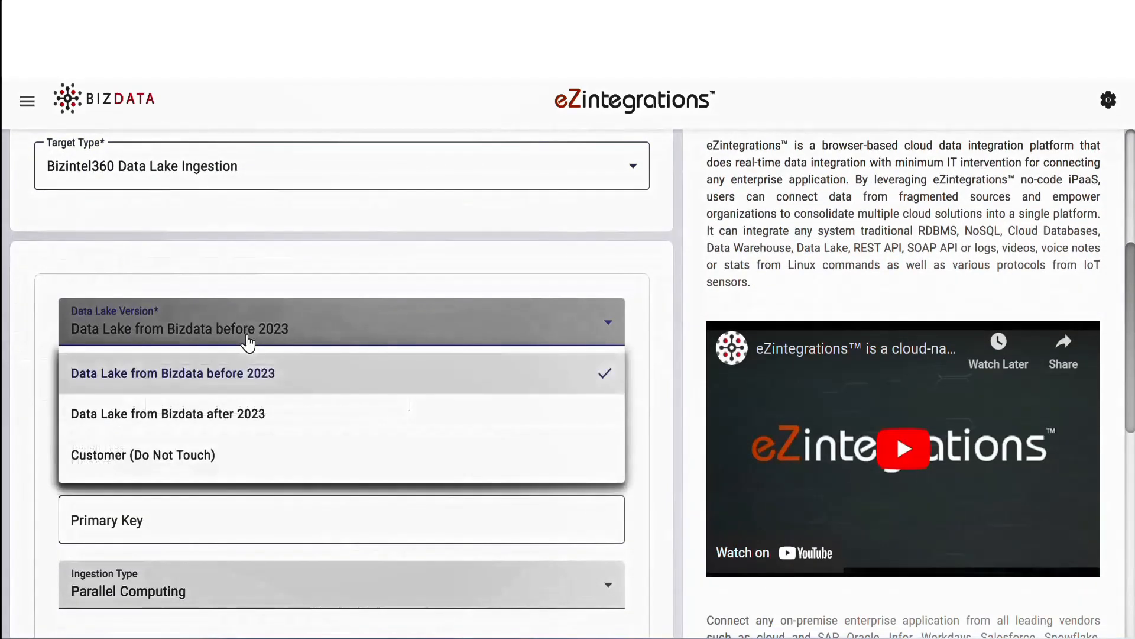
click(248, 372)
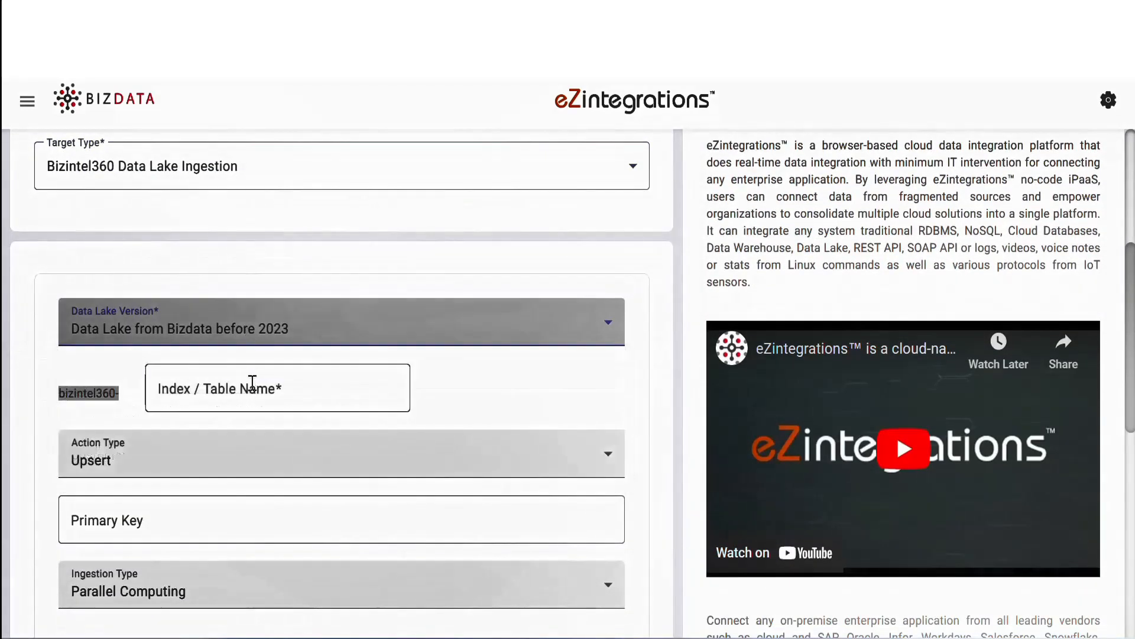
click(252, 385)
text(worksheet_salesre)
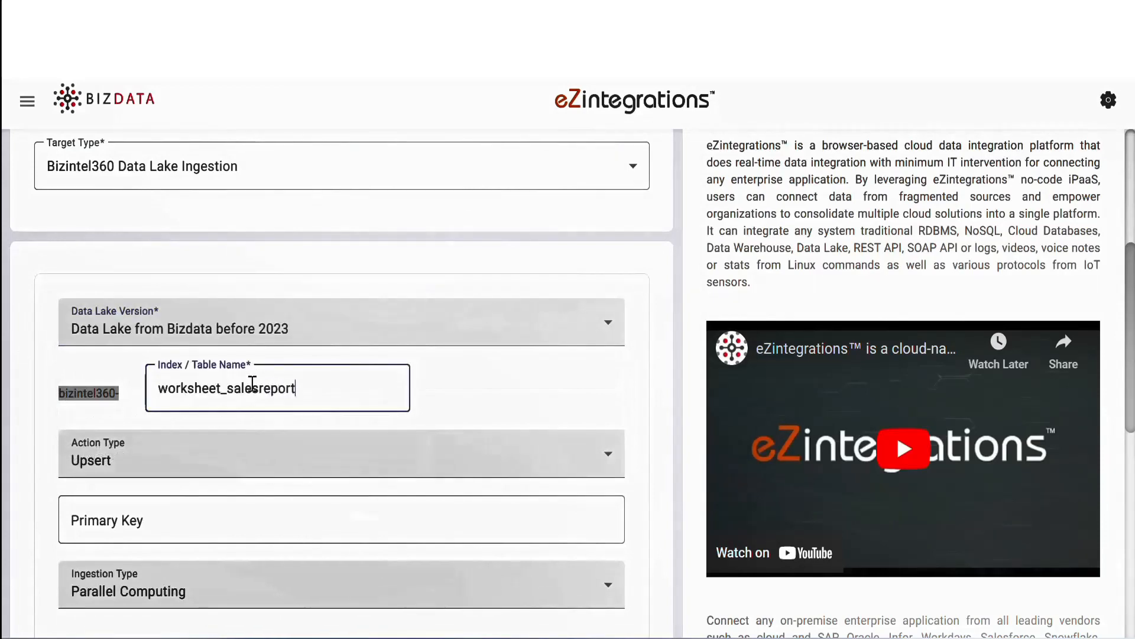
text(port)
Step: Set the data lake action type to Insert and proceed to the Summary stage
click(195, 470)
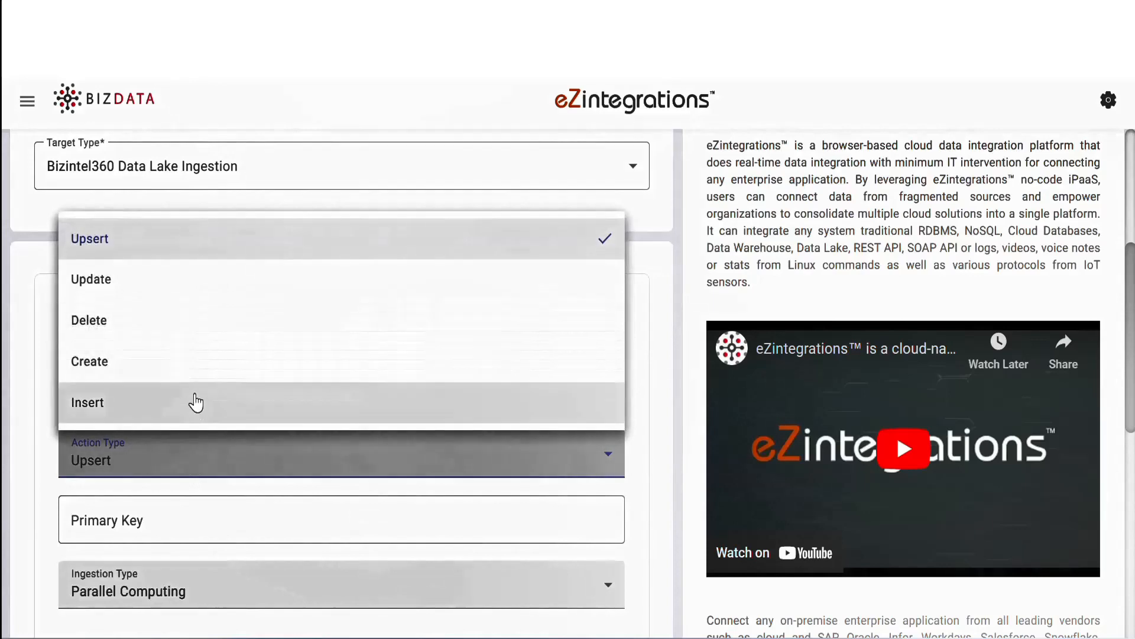
click(196, 402)
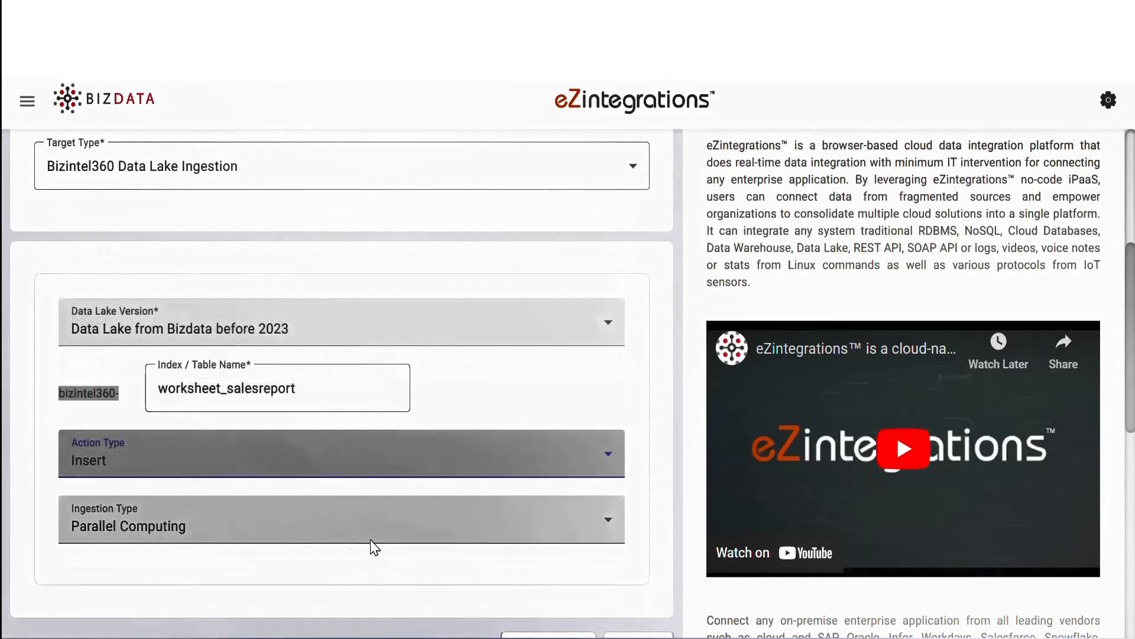
scroll(372, 544, down, 3)
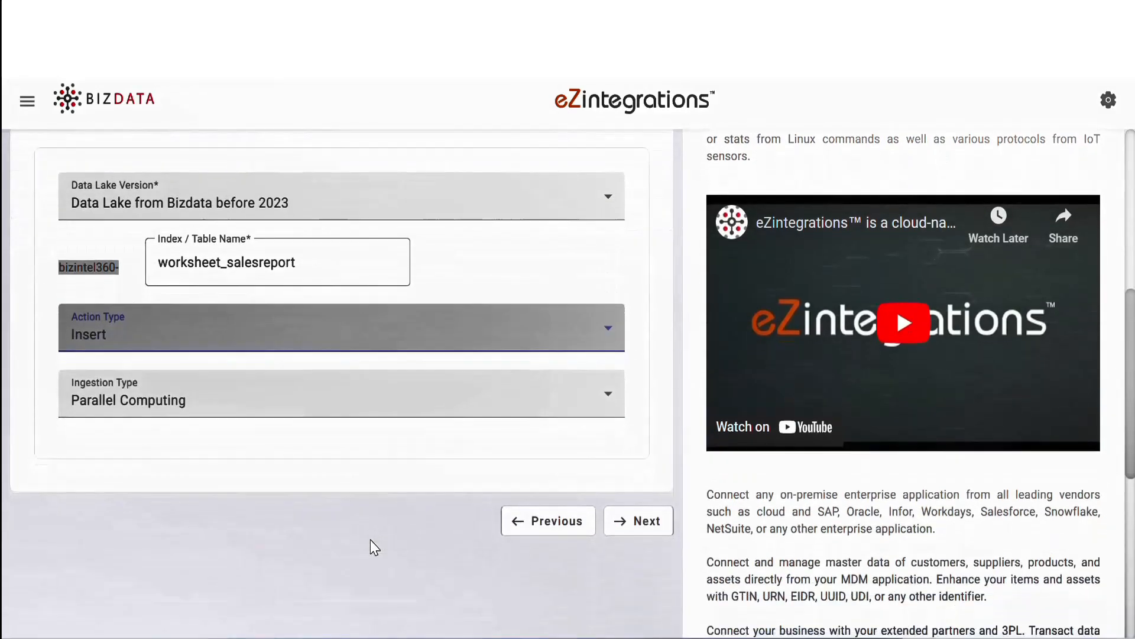
click(646, 503)
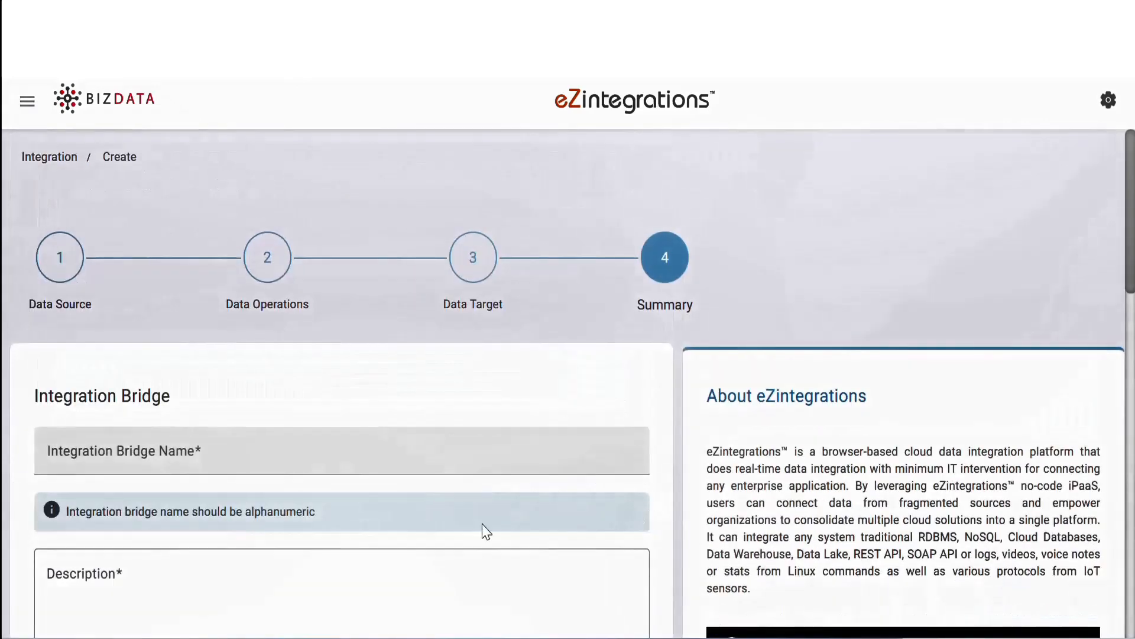
Step: Name the integration bridge "Googlesheet to Datalake"
click(161, 453)
text(Googles)
text(heet to Datalake)
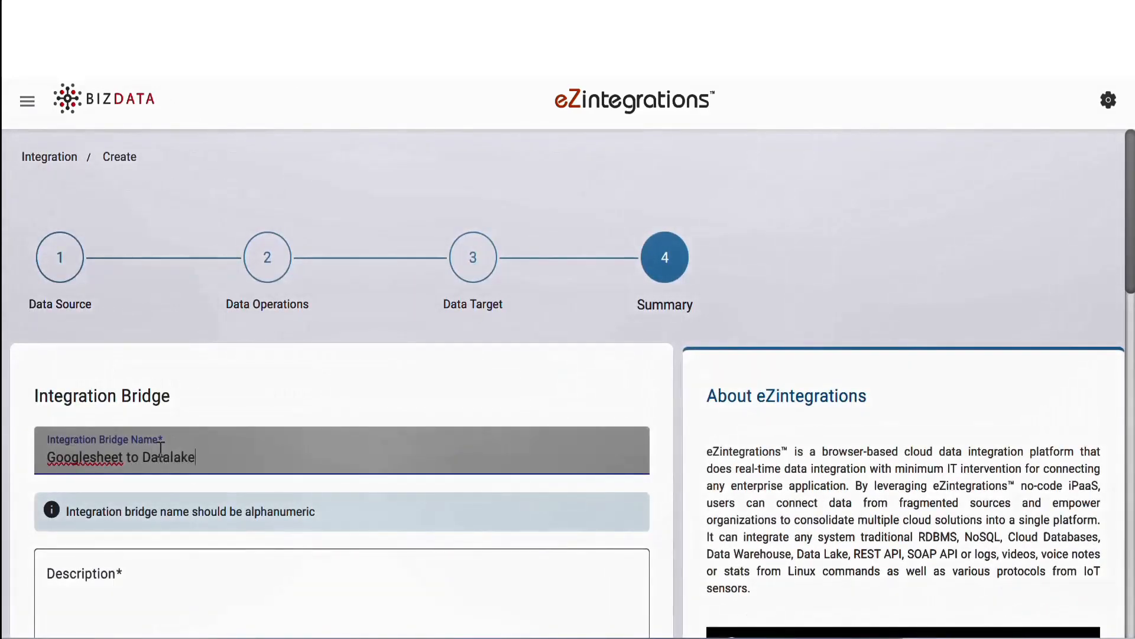
Step: Enter the bridge description "This integration bridge fetches data from google sheet and inserts into data"
scroll(131, 604, down, 3)
click(142, 440)
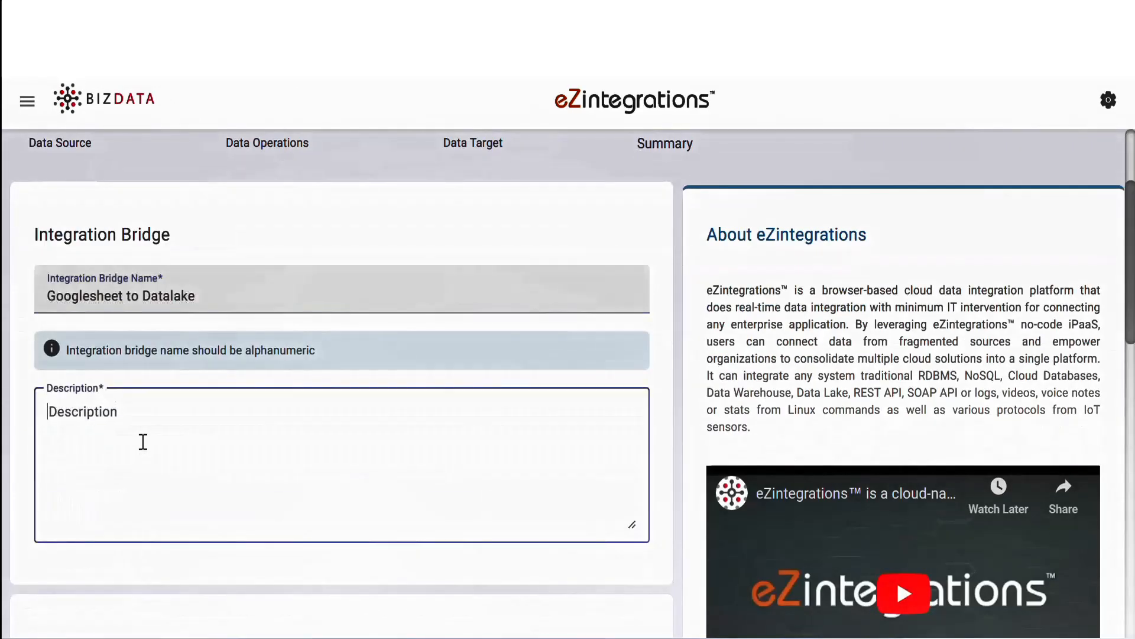
text(This integration bridge f)
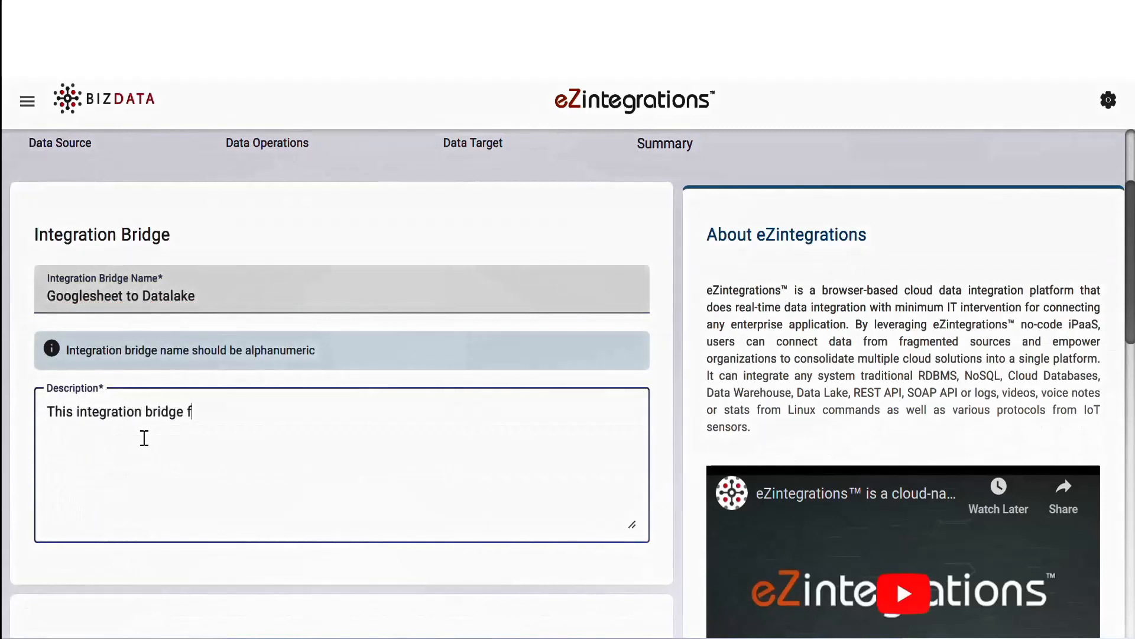
text(etches data from googl)
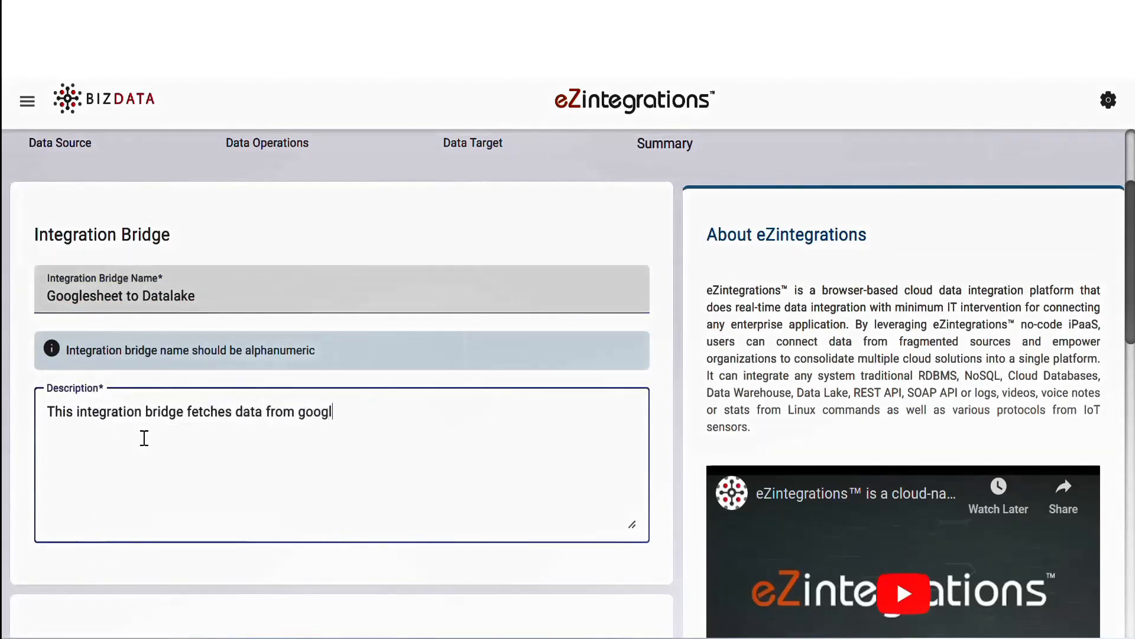
text(e sheet and inserts into datalake.)
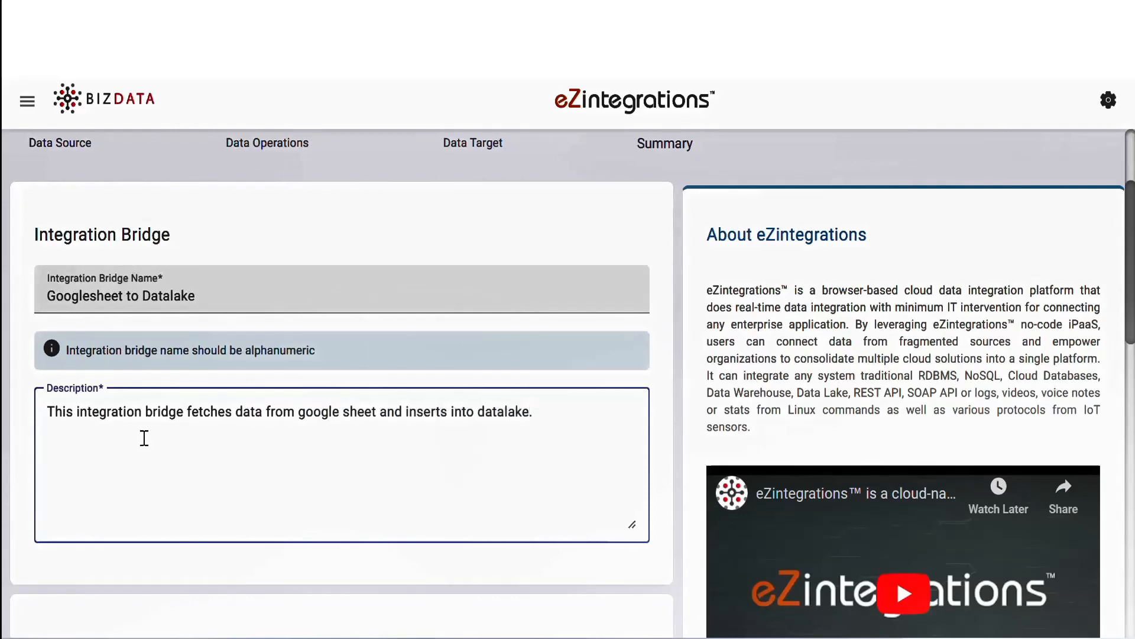
scroll(391, 614, down, 7)
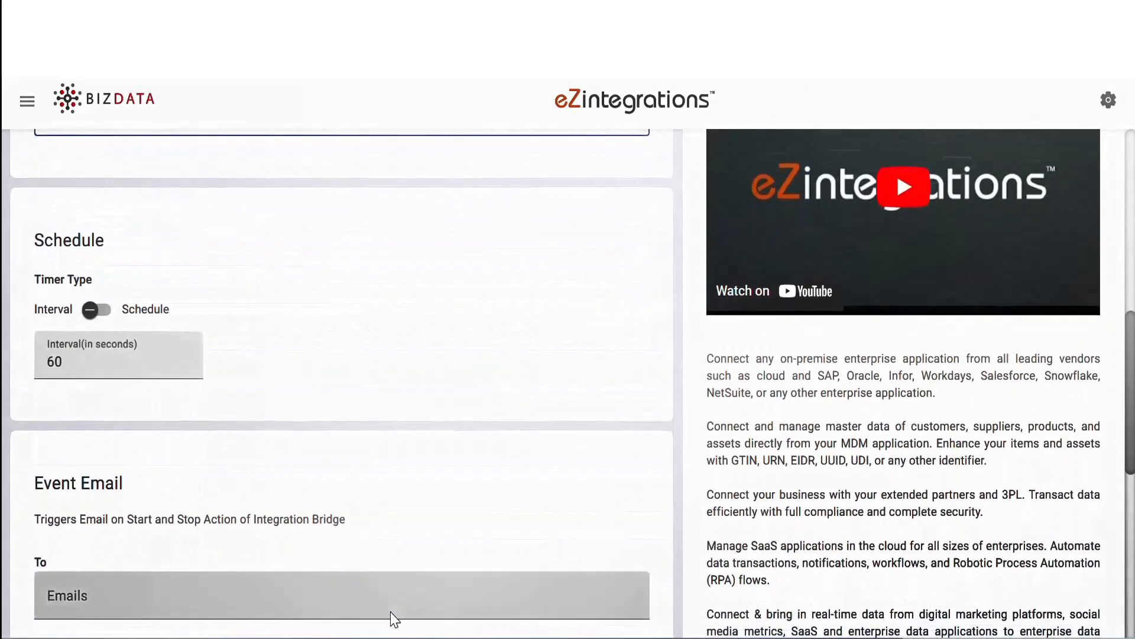
click(98, 309)
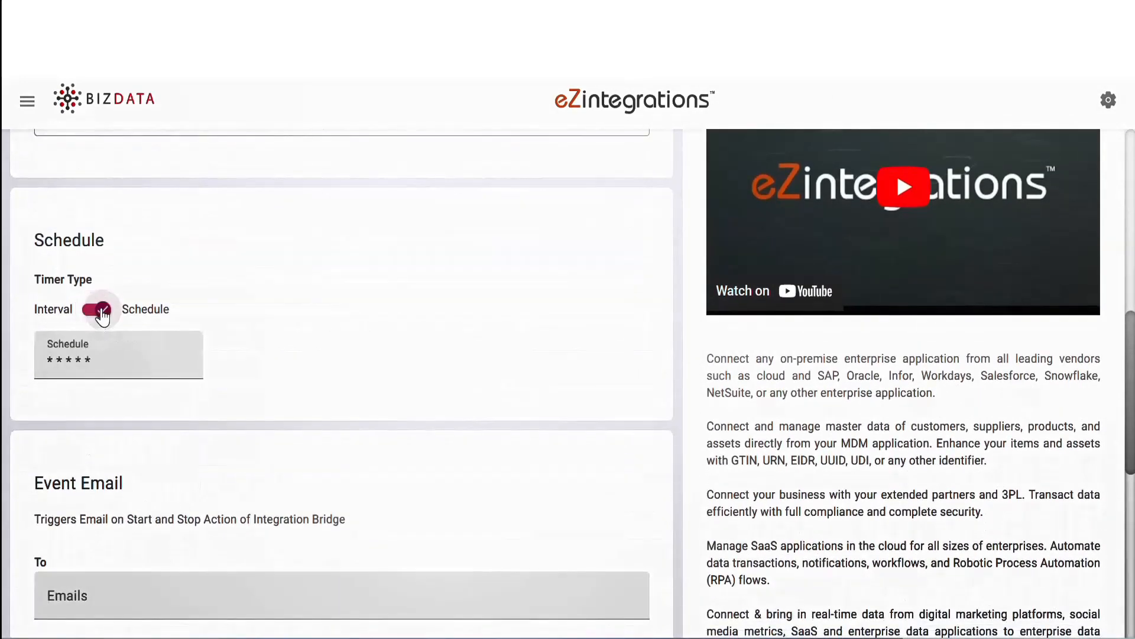
click(81, 352)
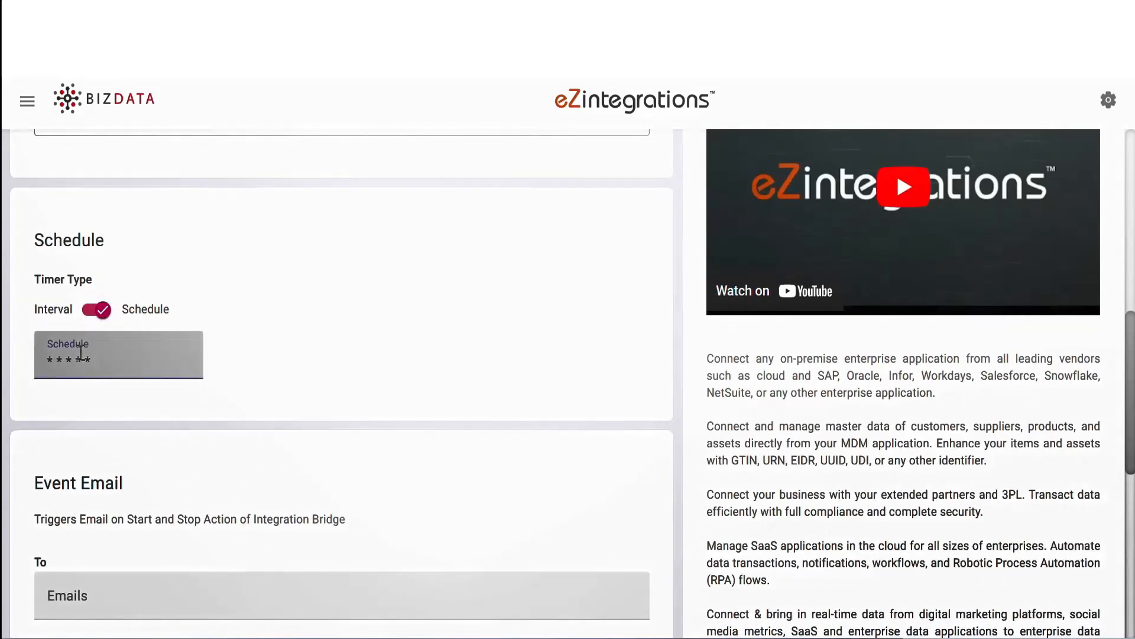
click(81, 352)
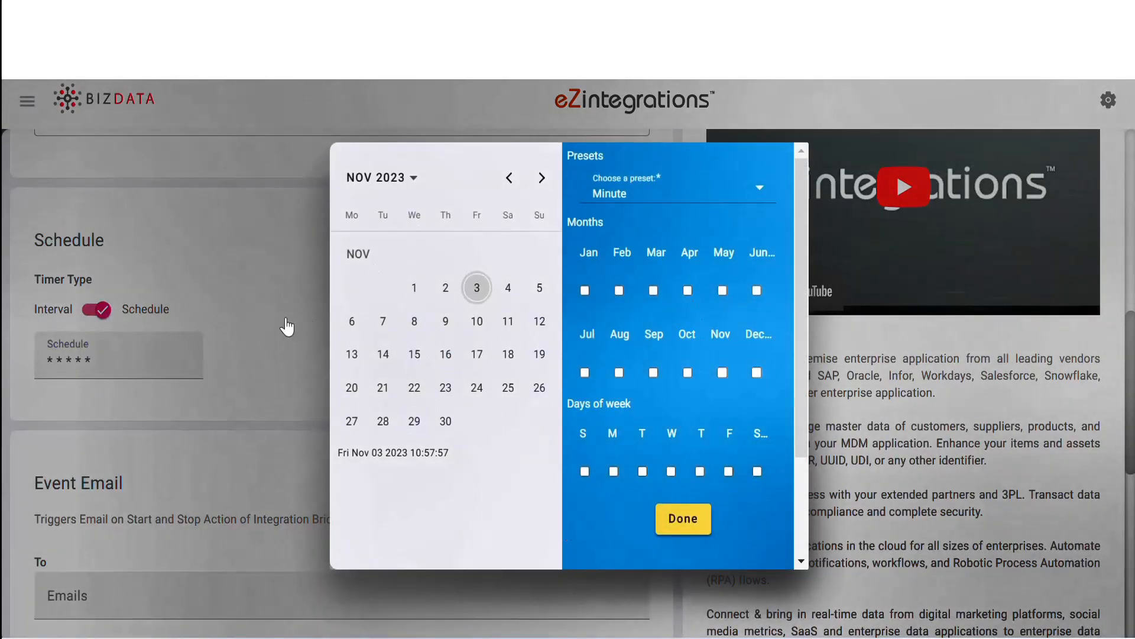
click(282, 338)
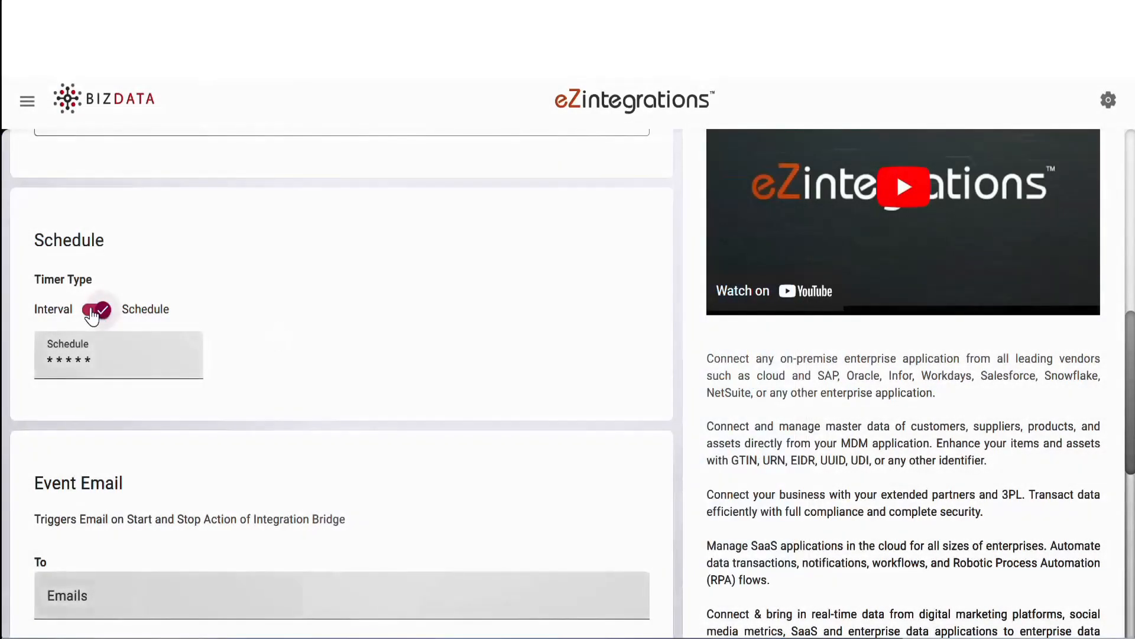
click(96, 309)
Step: Set the bridge's timer interval to 60000 seconds and review the source and target details in the final summary
click(73, 354)
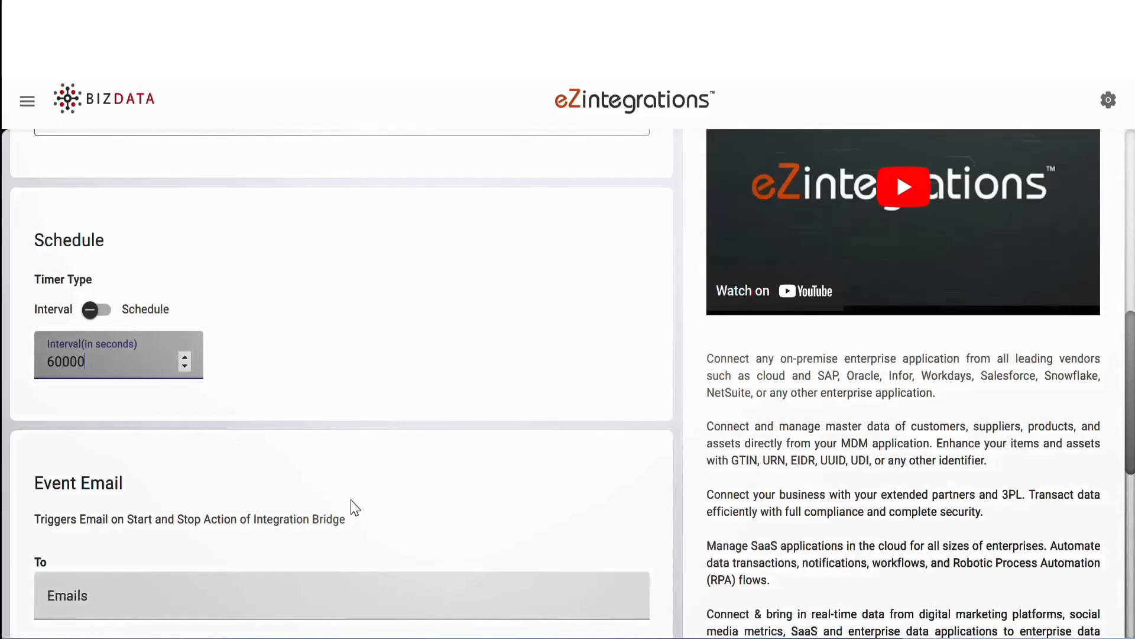
scroll(355, 508, down, 9)
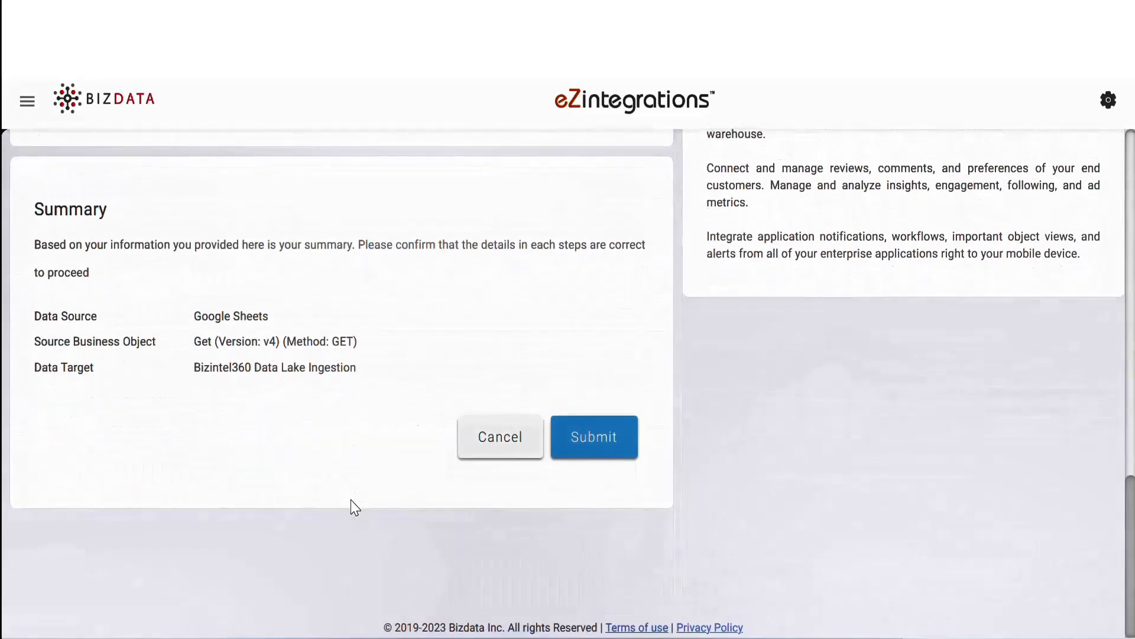
Step: Submit the new integration bridge and start running "Googlesheet to Datalake" from the bridge list
click(601, 441)
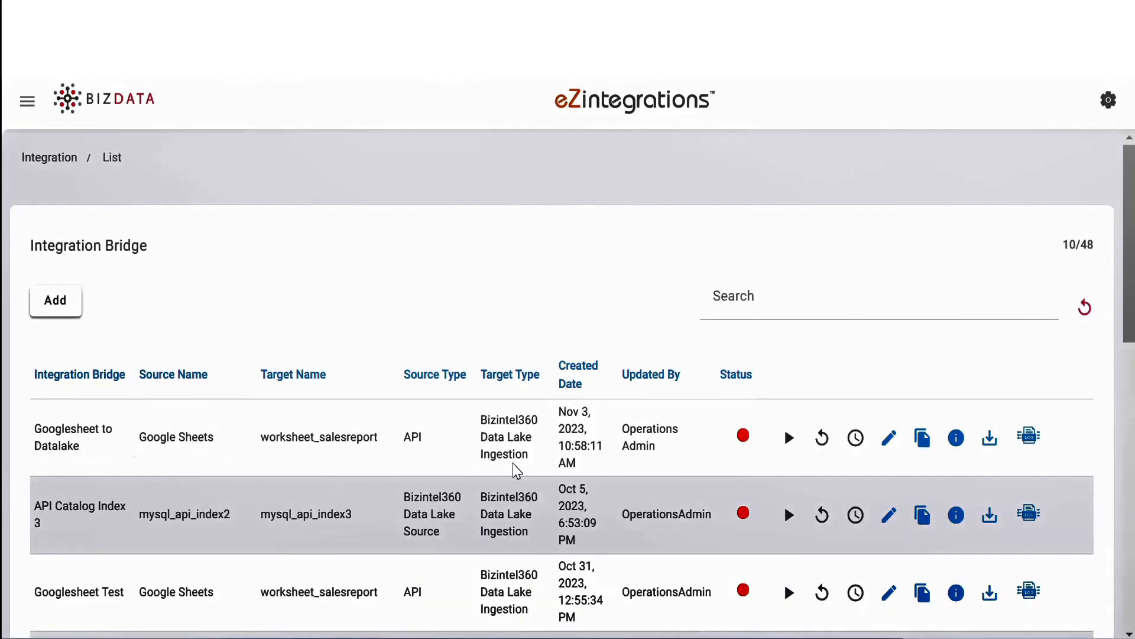
click(790, 440)
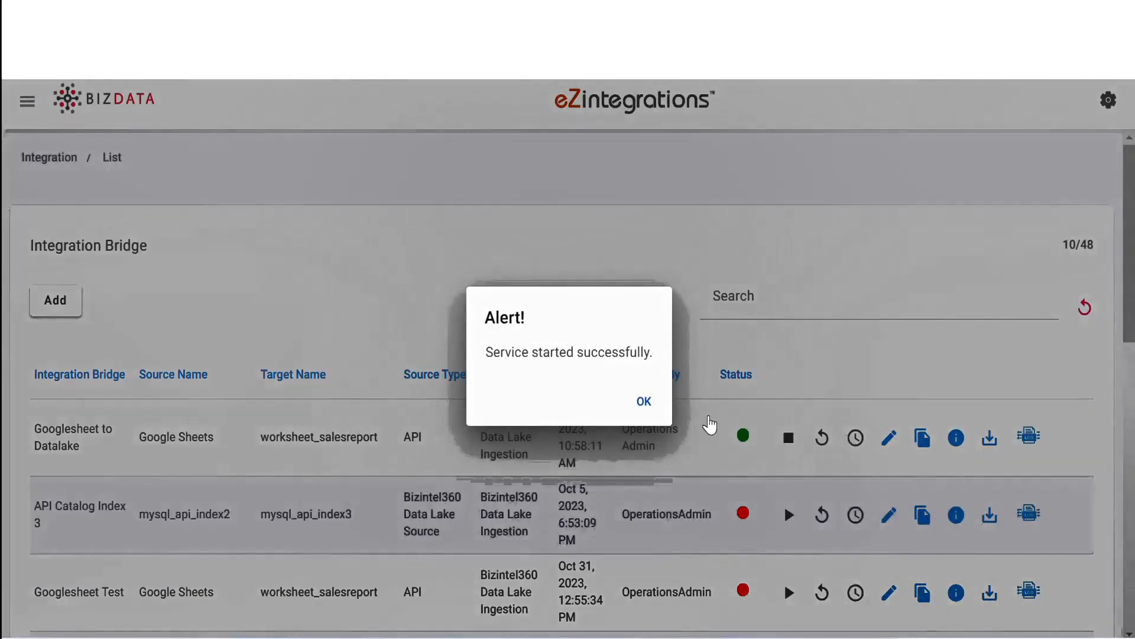
click(645, 403)
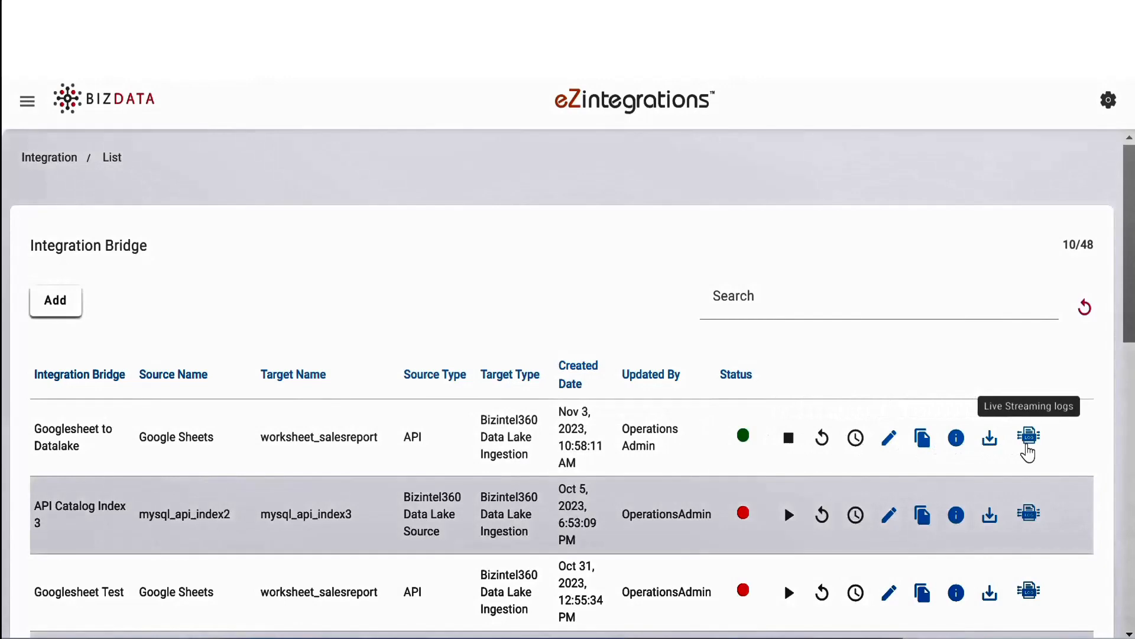
Step: Open the live streaming logs of "Googlesheet to Datalake", and refresh the salesreport source in the Bizintel360 Datalake View
click(1027, 451)
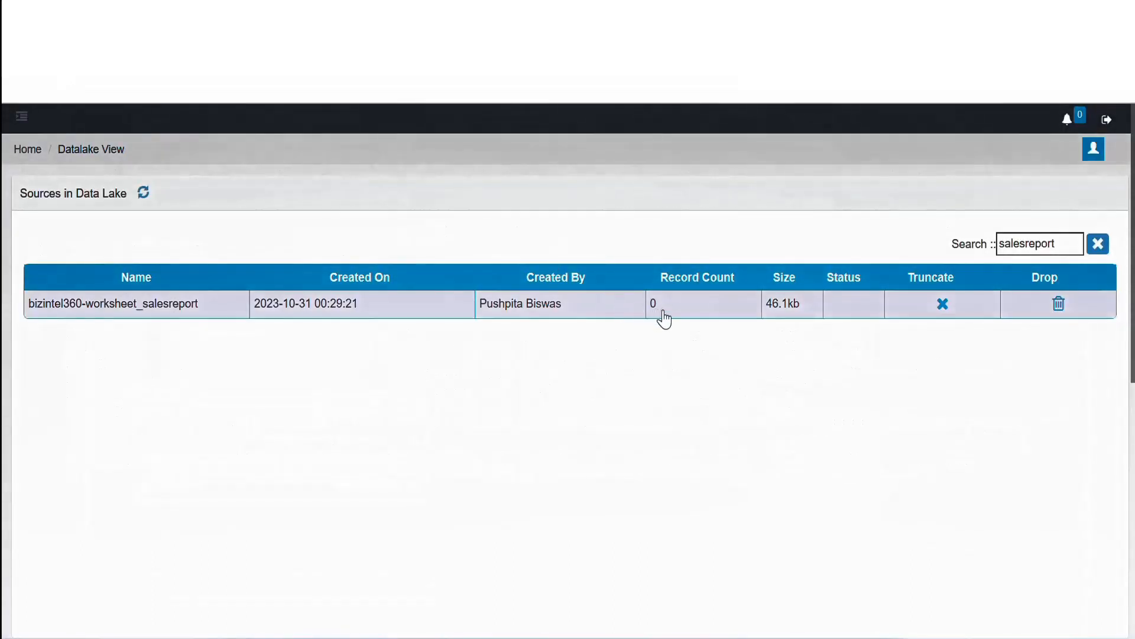
click(143, 195)
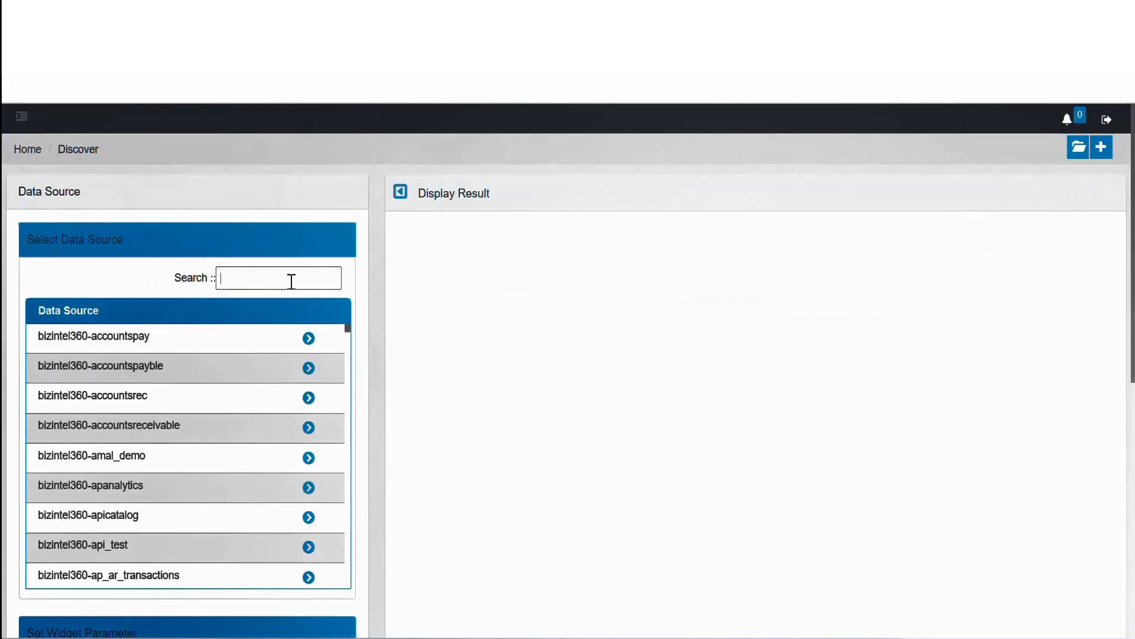
Step: In Discover, find the bizintel360-worksheet_salesreport data source with "salesre" and display its Customer Type, Country, City and Amount fields
text(salesre)
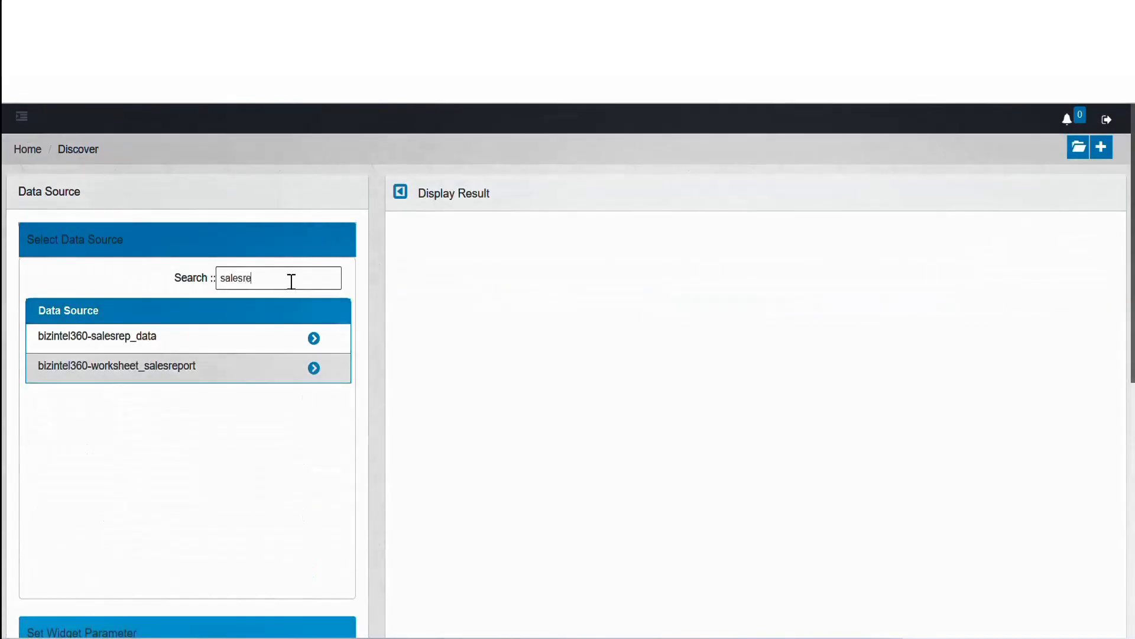
click(313, 369)
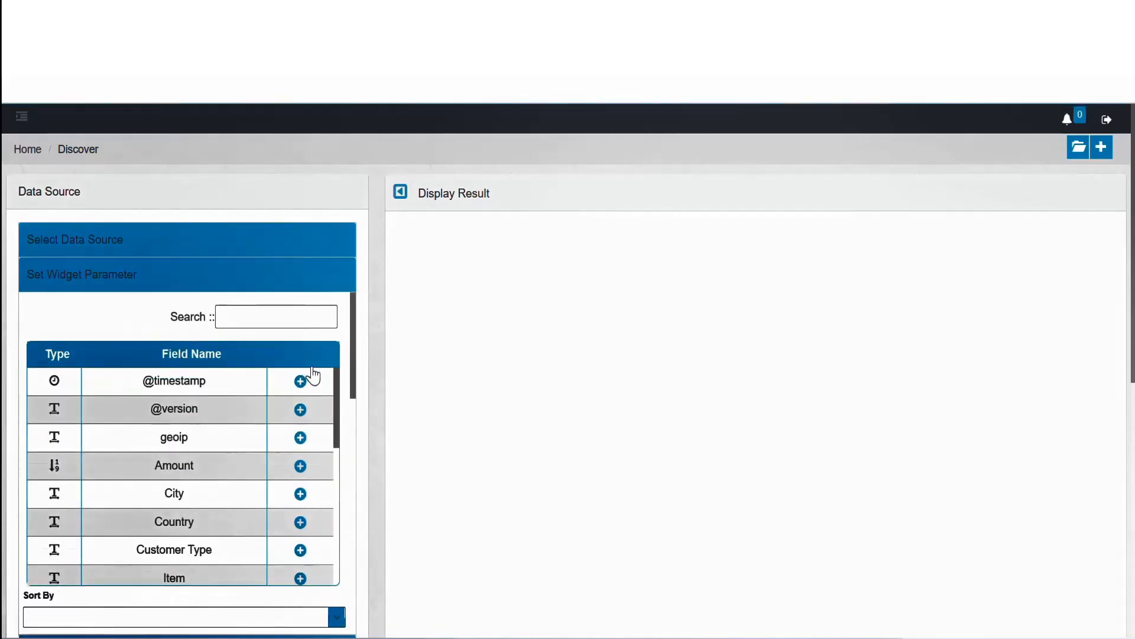
click(301, 551)
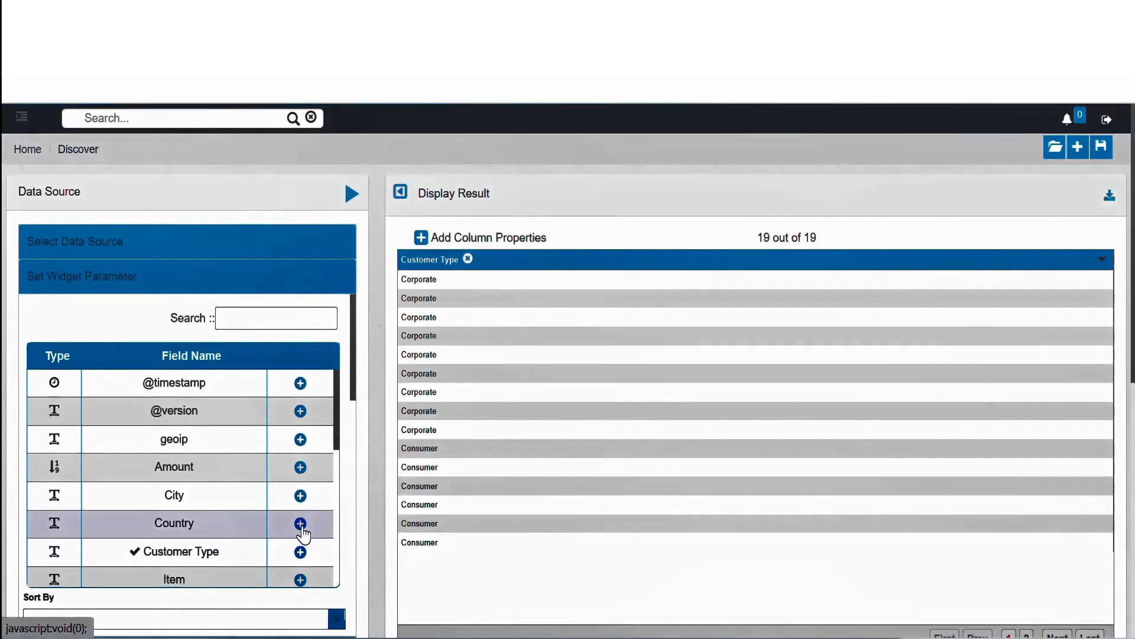
click(301, 524)
click(301, 496)
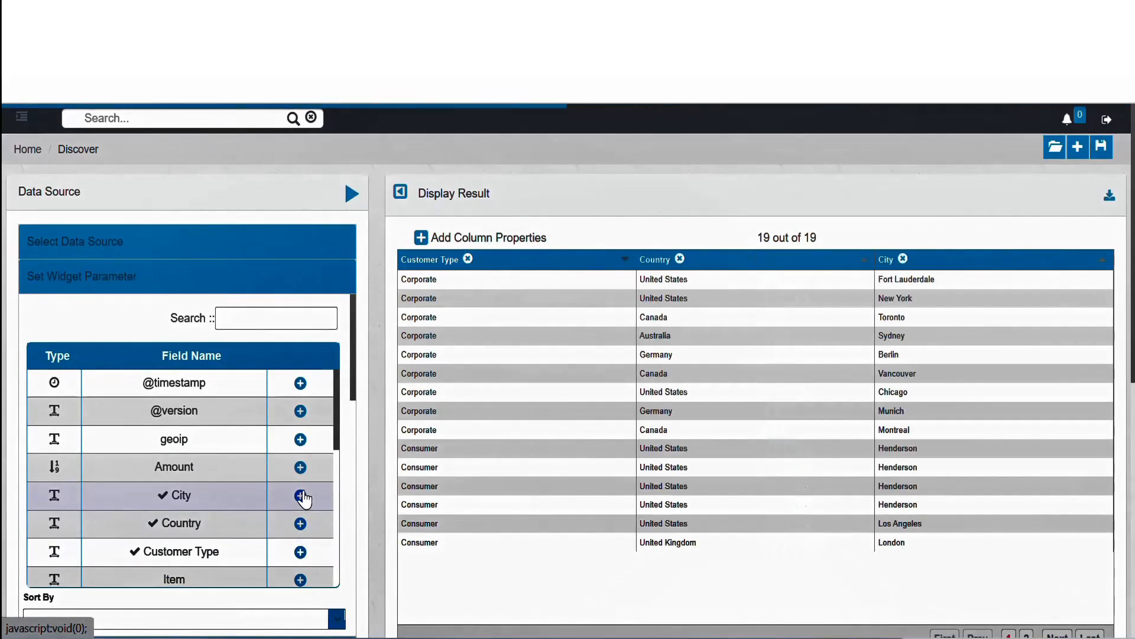
click(300, 468)
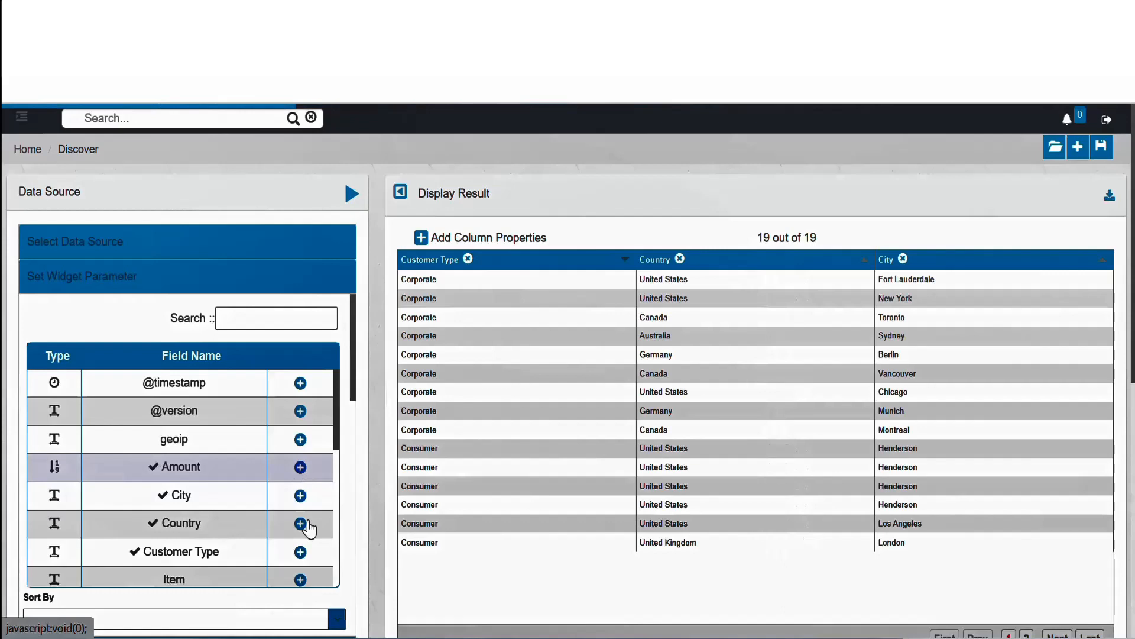
Step: Add the Item, Item Category, Order ID and Quantity fields as further columns of the displayed result
click(300, 580)
scroll(295, 544, down, 3)
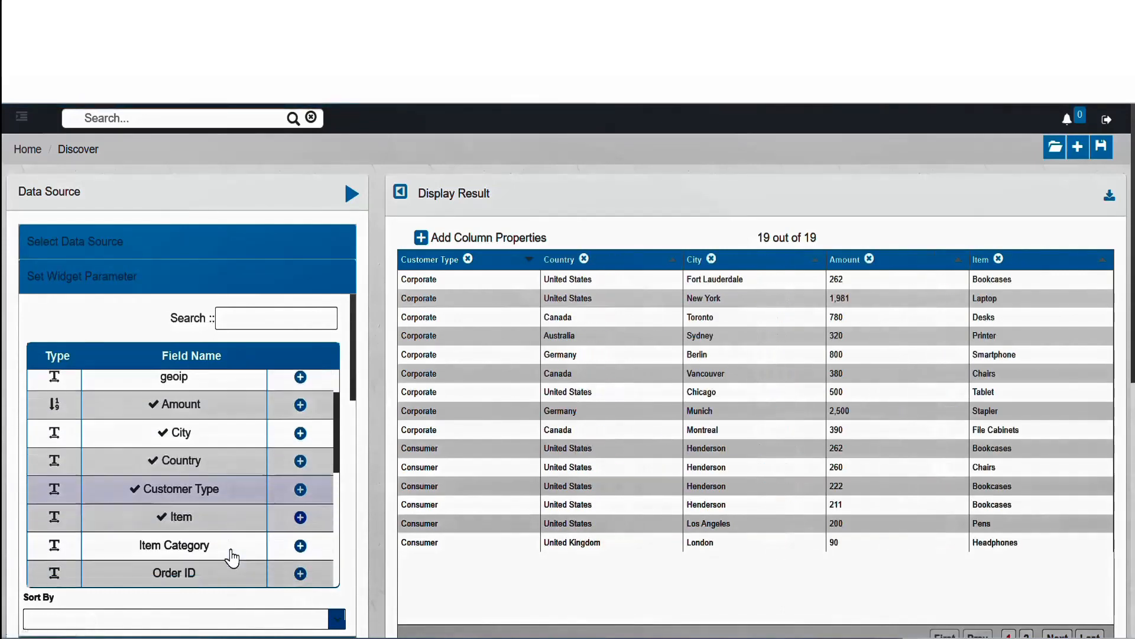
click(300, 523)
click(301, 549)
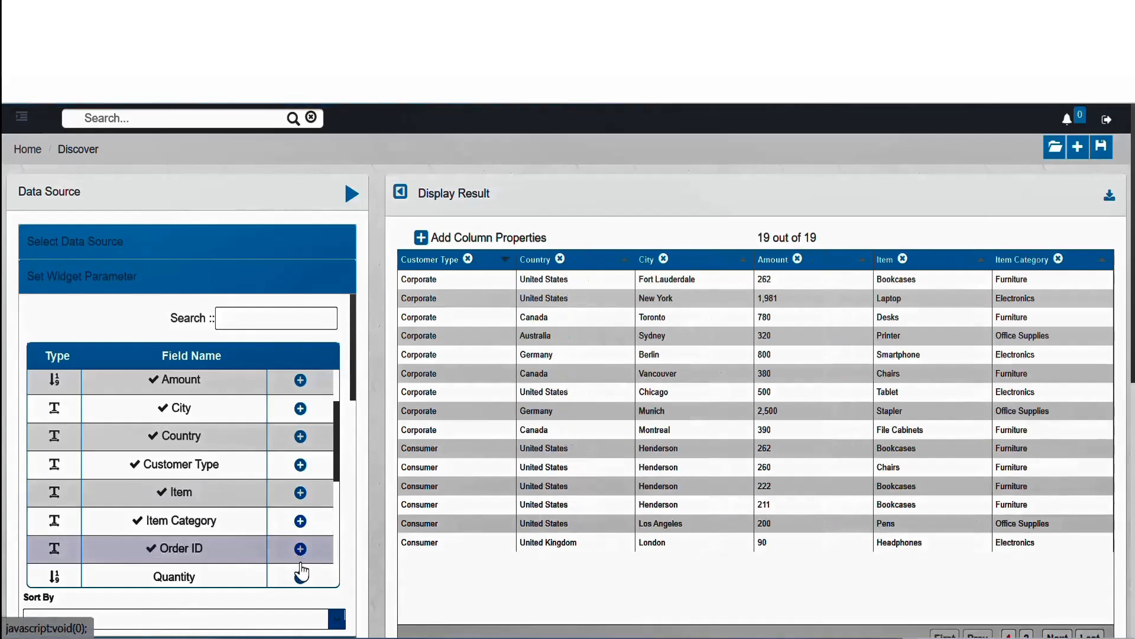
click(300, 578)
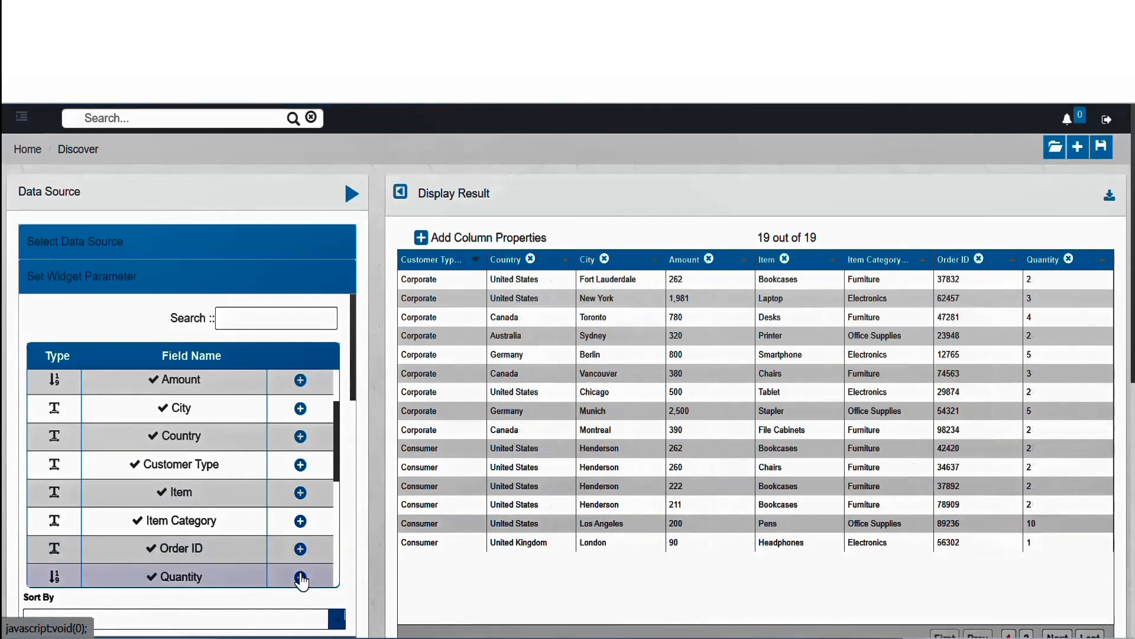